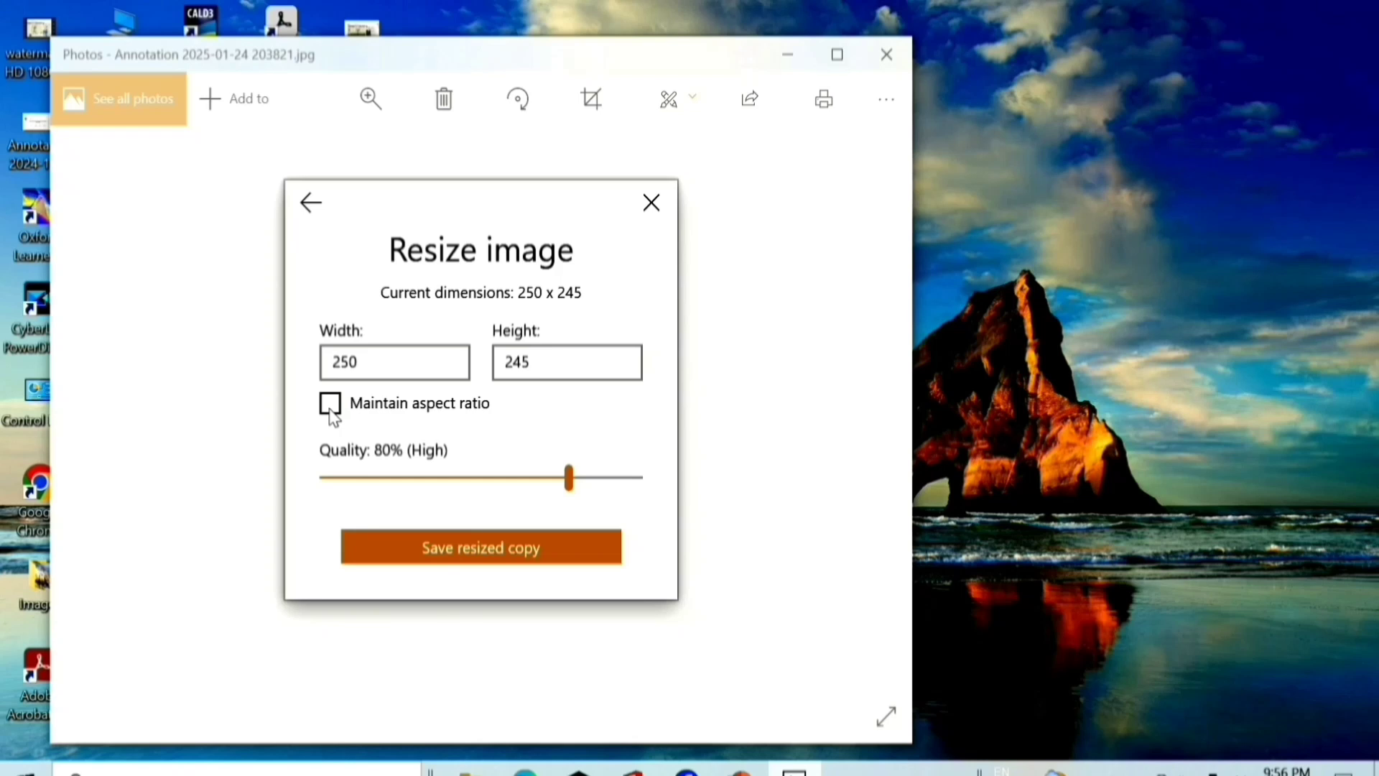
Set the image's resize dimensions to a width of 103 and a height of 88, without maintaining the aspect ratio
left_click(384, 371)
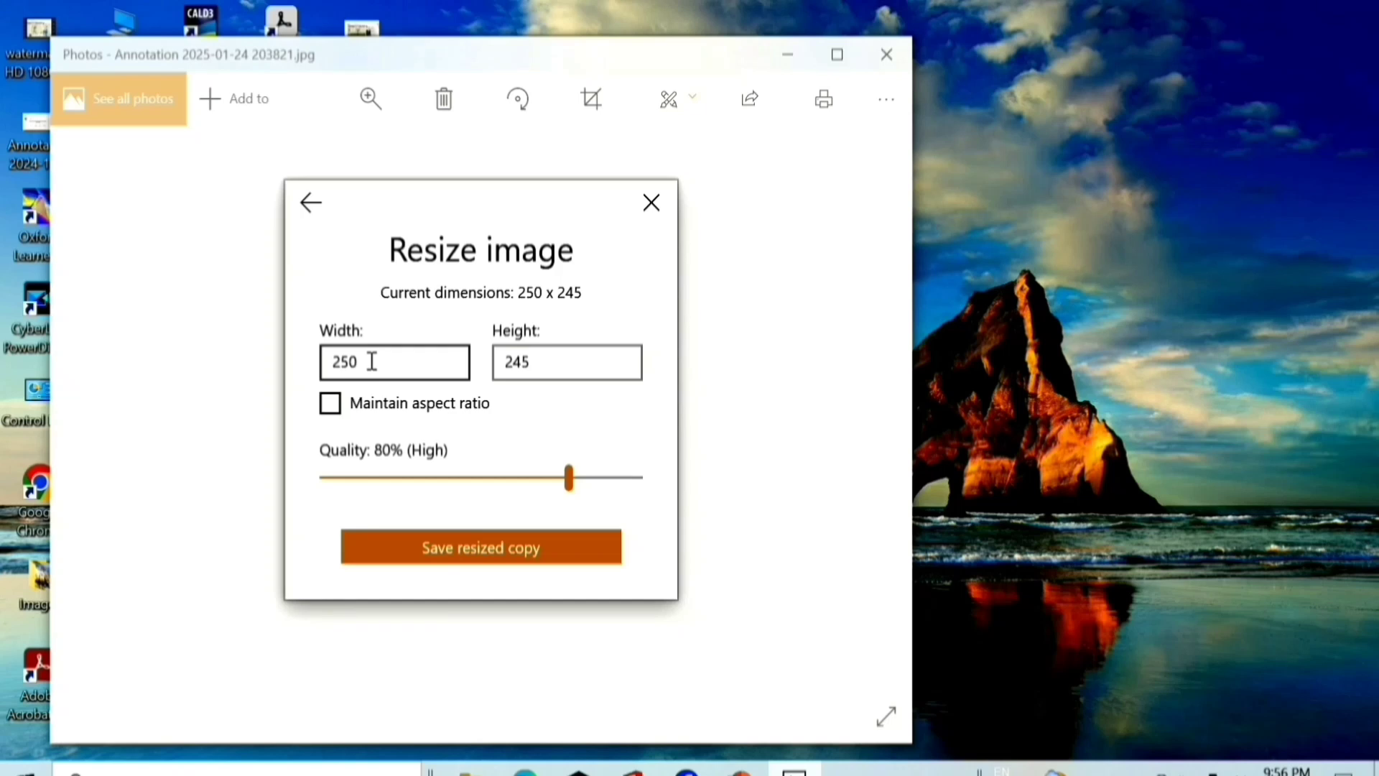
left_click(500, 361)
left_click(373, 360)
left_click(367, 361)
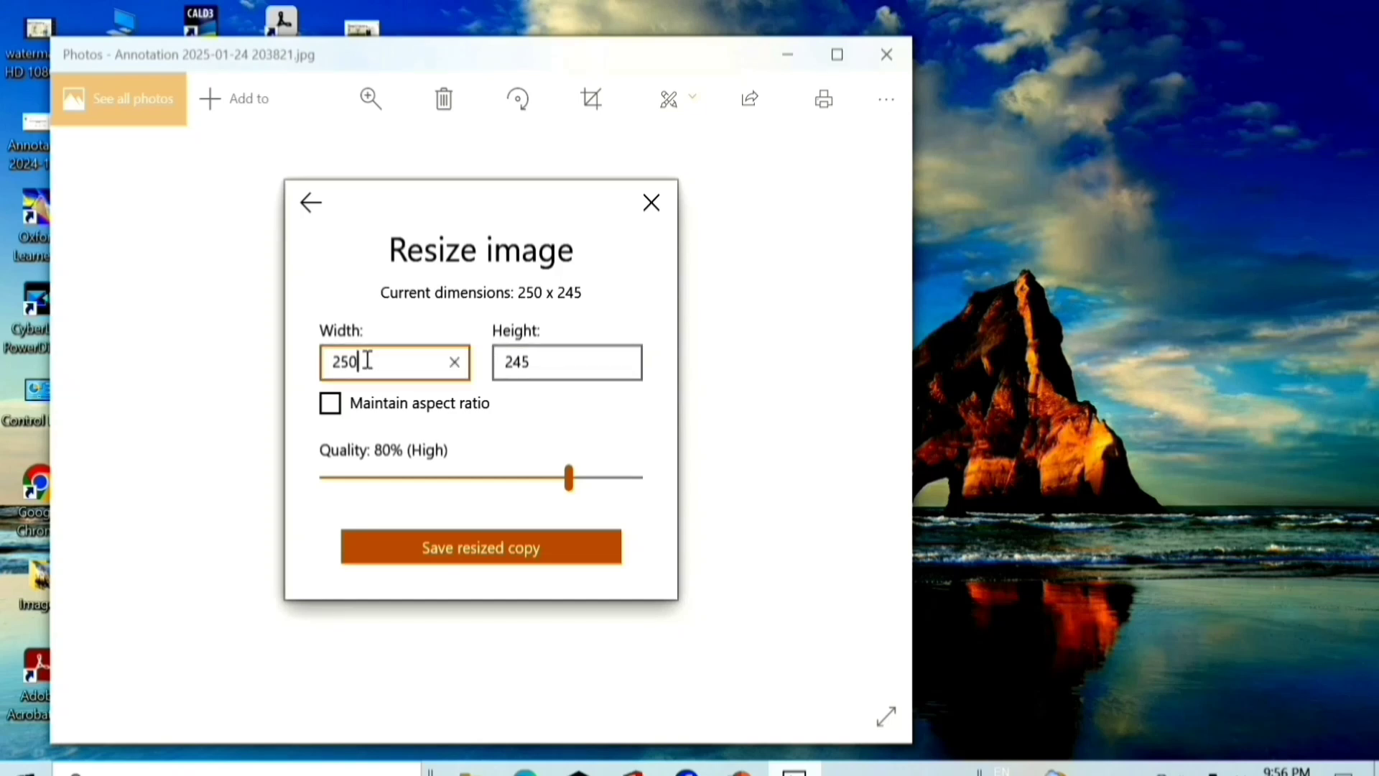
key("BackSpace")
key("BackSpace")
key("BackSpace")
type("103")
double_click(557, 357)
type("88")
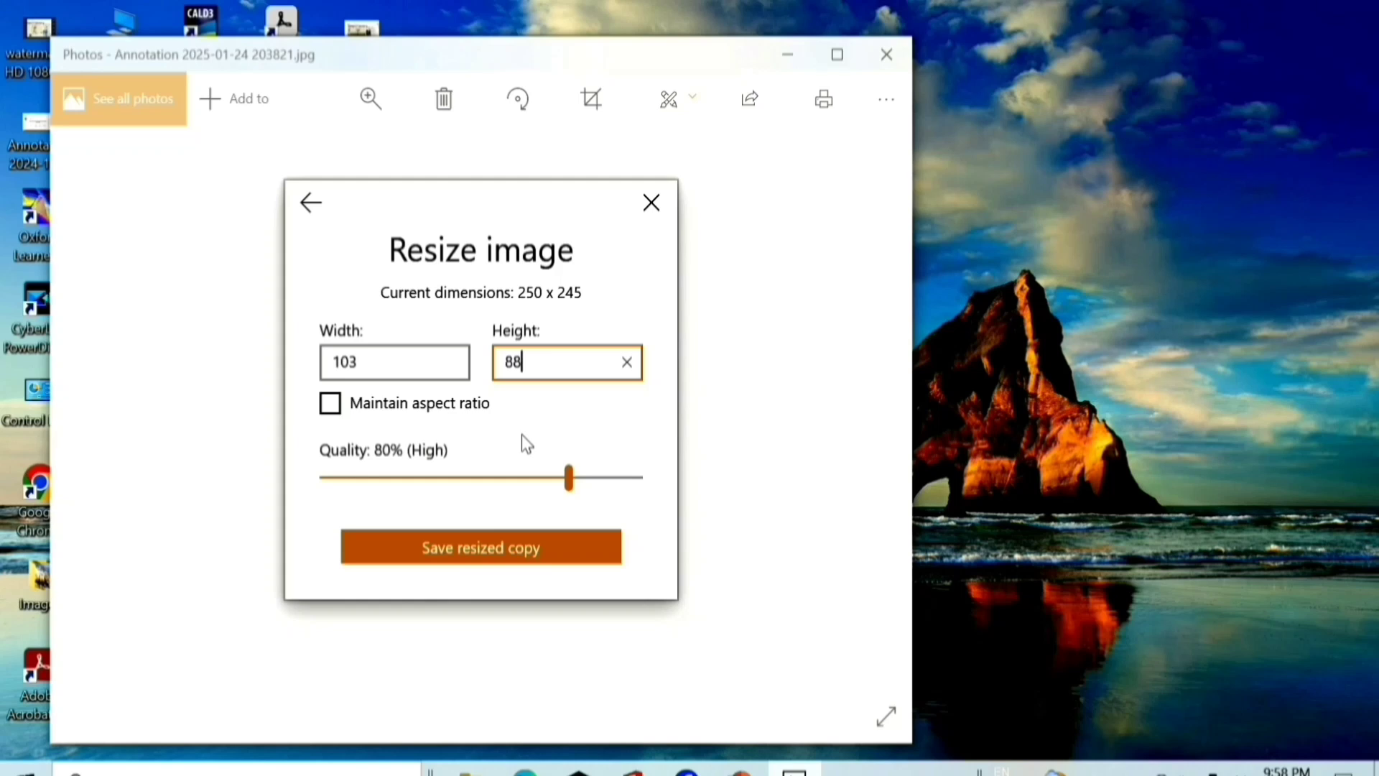
Save the resized copy over Annotation 2025-01-24 203821.jpg on the Desktop and close the image
left_click(520, 551)
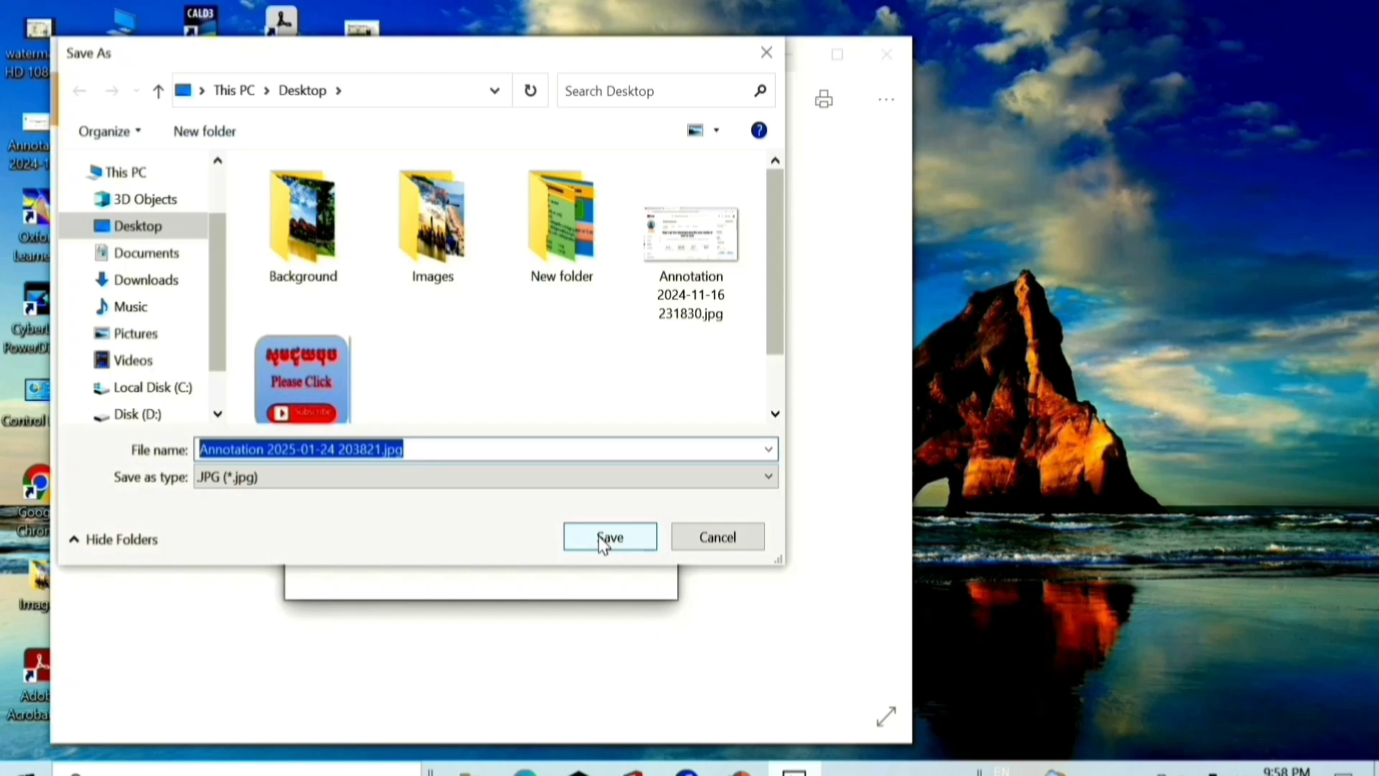
left_click(603, 538)
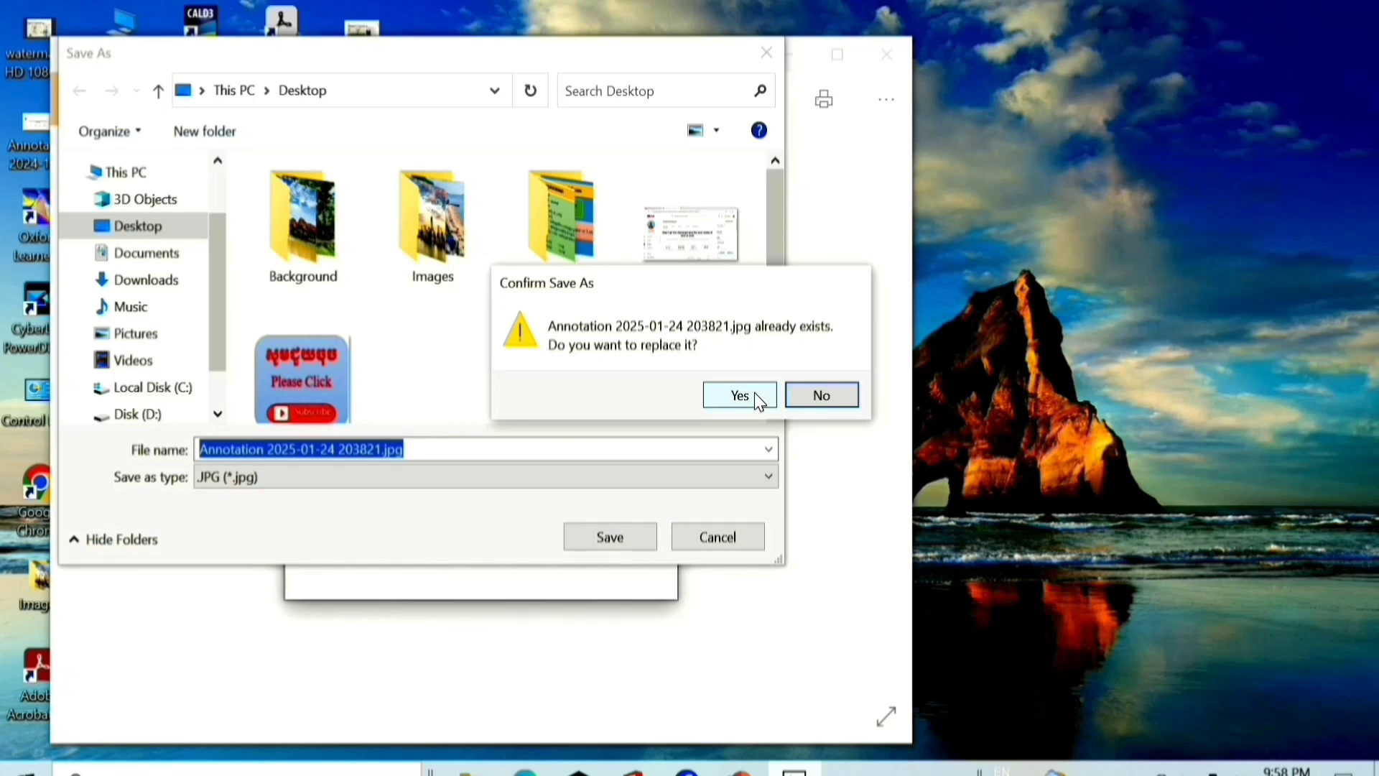
left_click(756, 395)
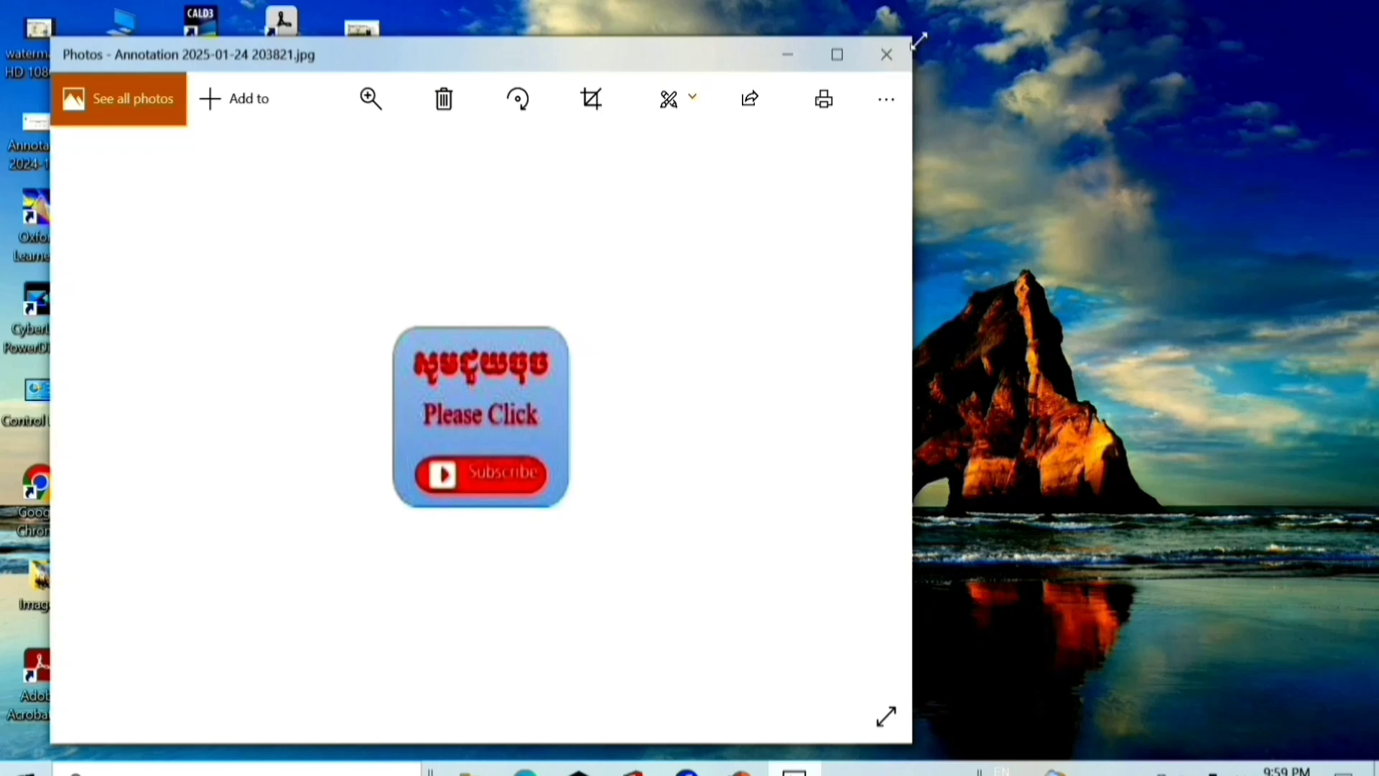
left_click(891, 58)
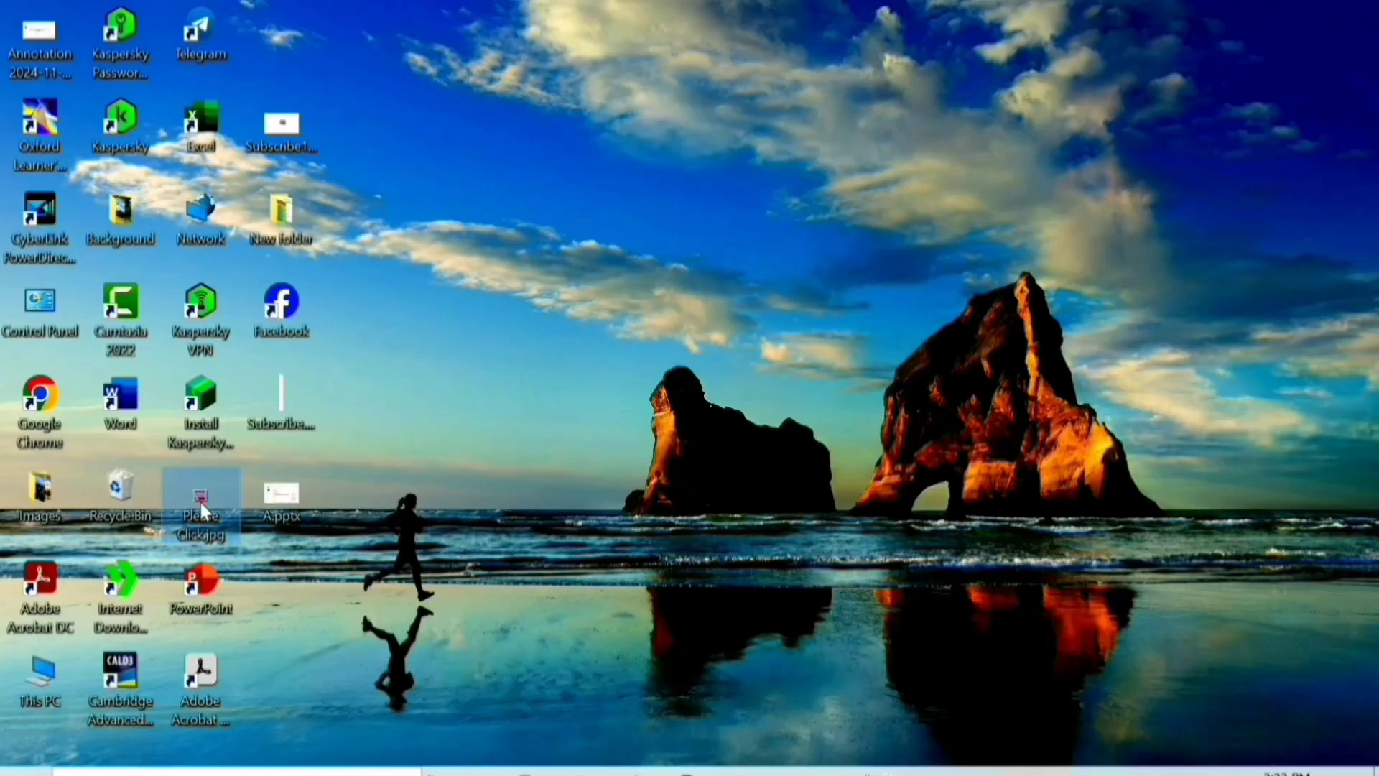
Open the Please Click.jpg image from the desktop and look through its additional viewing options
double_click(201, 504)
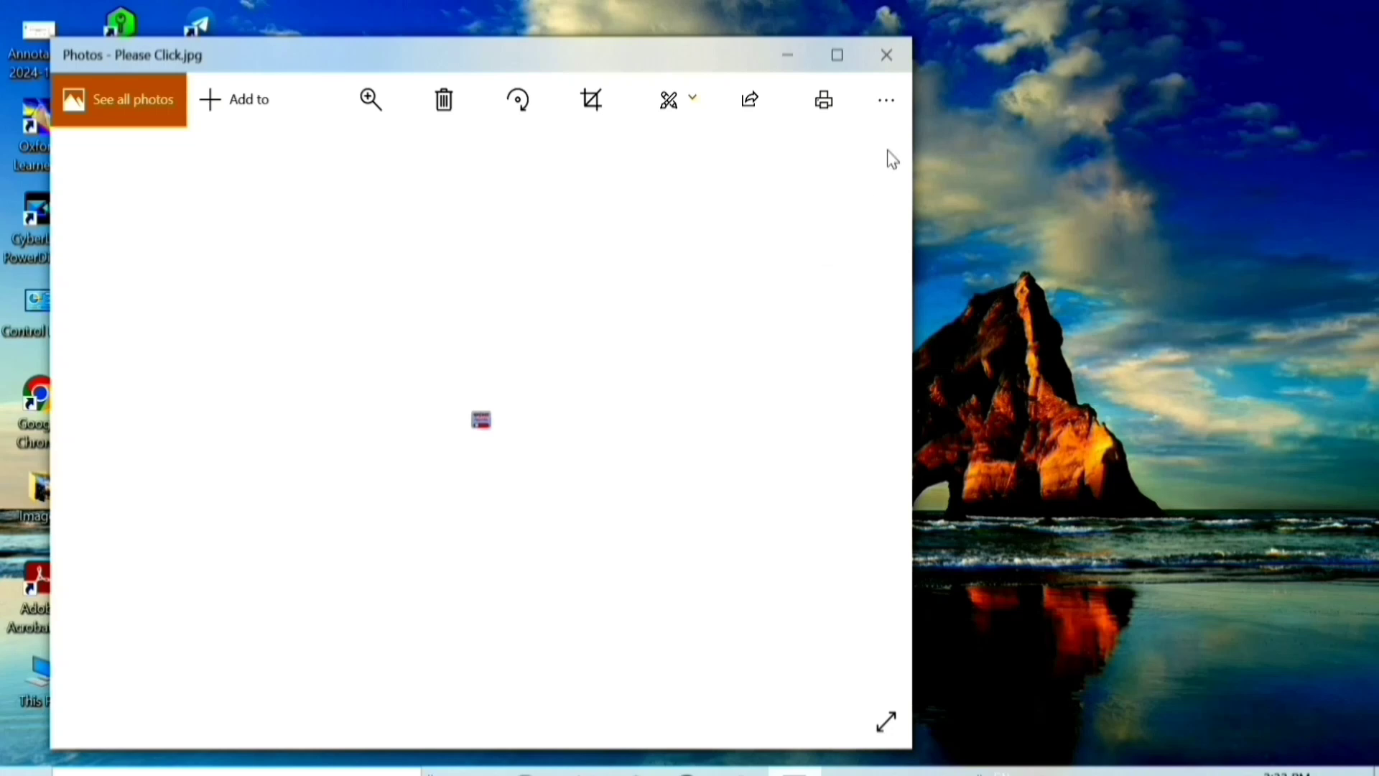
left_click(886, 112)
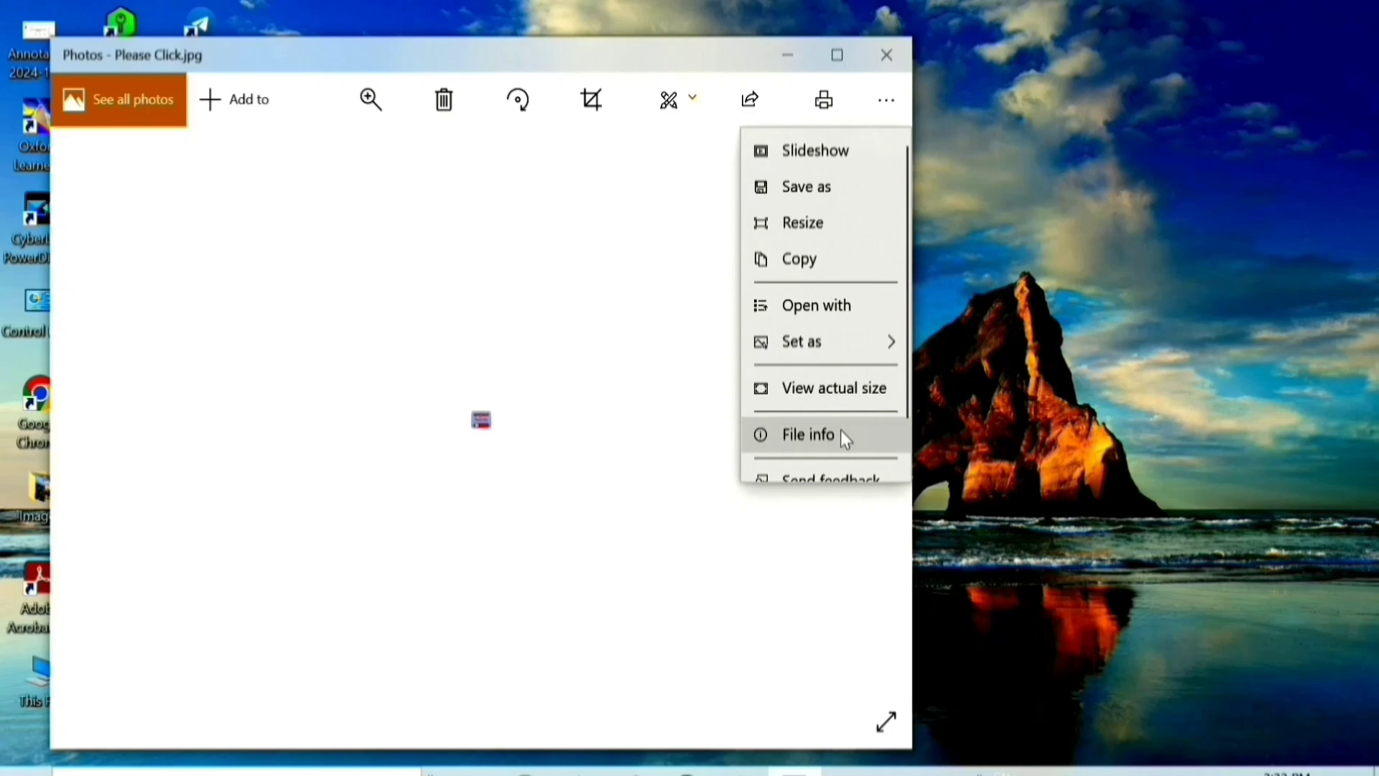
left_click(897, 392)
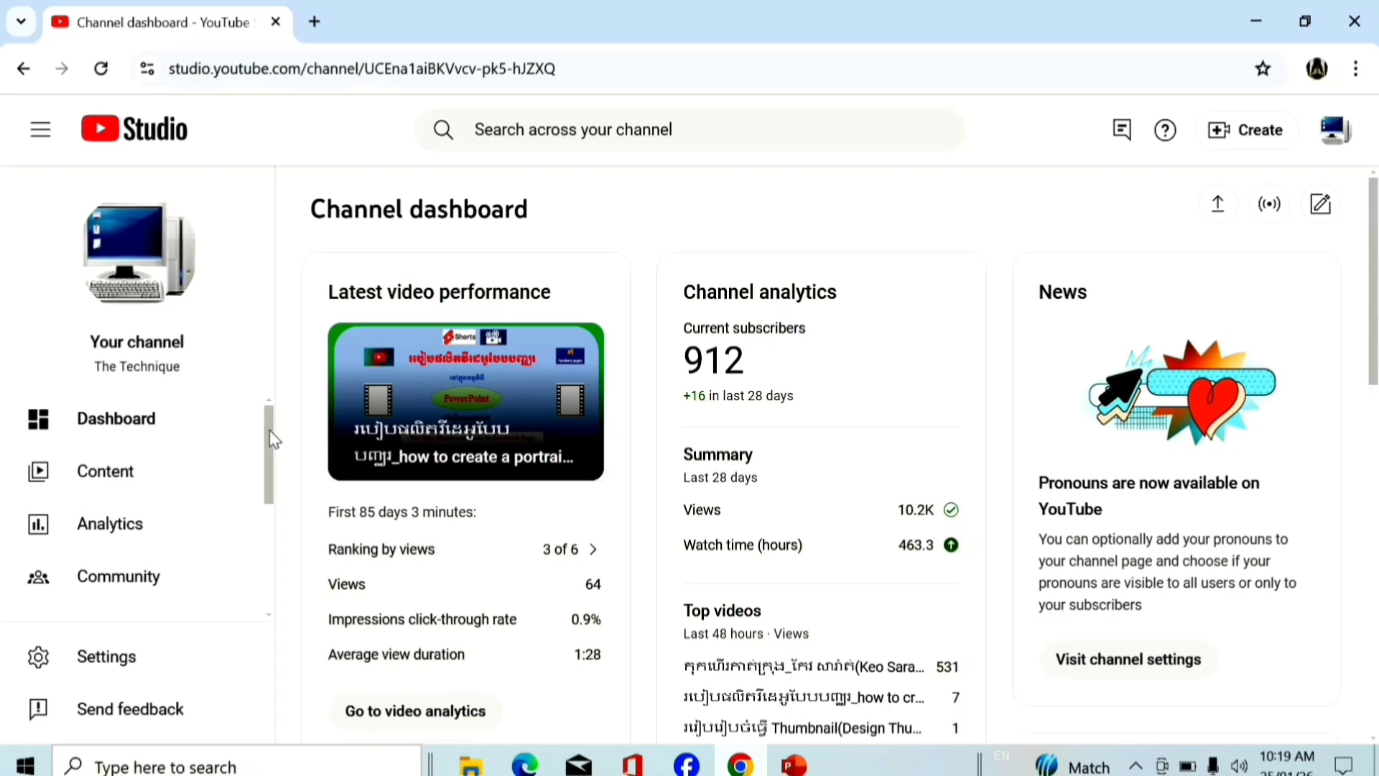
Remove the existing video watermark from the channel's profile customization in YouTube Studio
left_click_drag(271, 430, 269, 545)
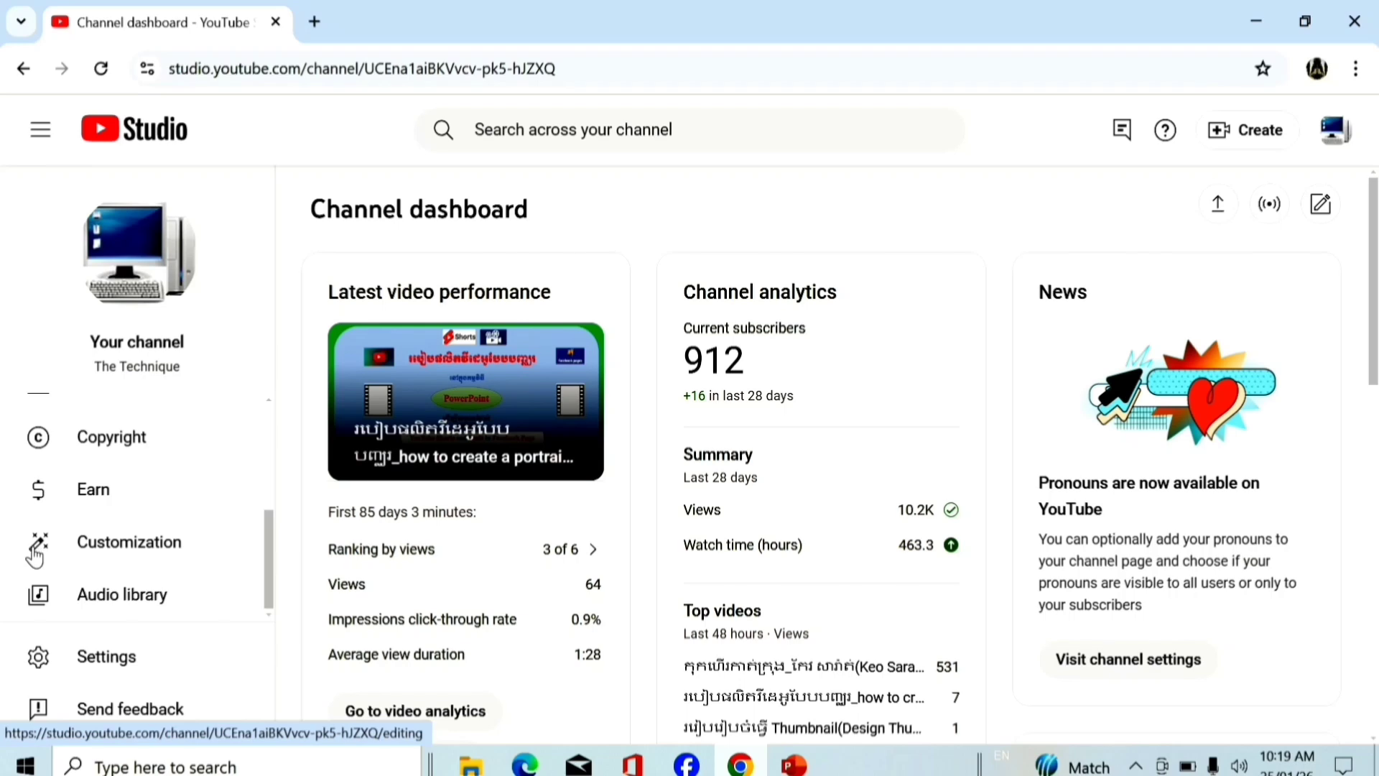
left_click(111, 553)
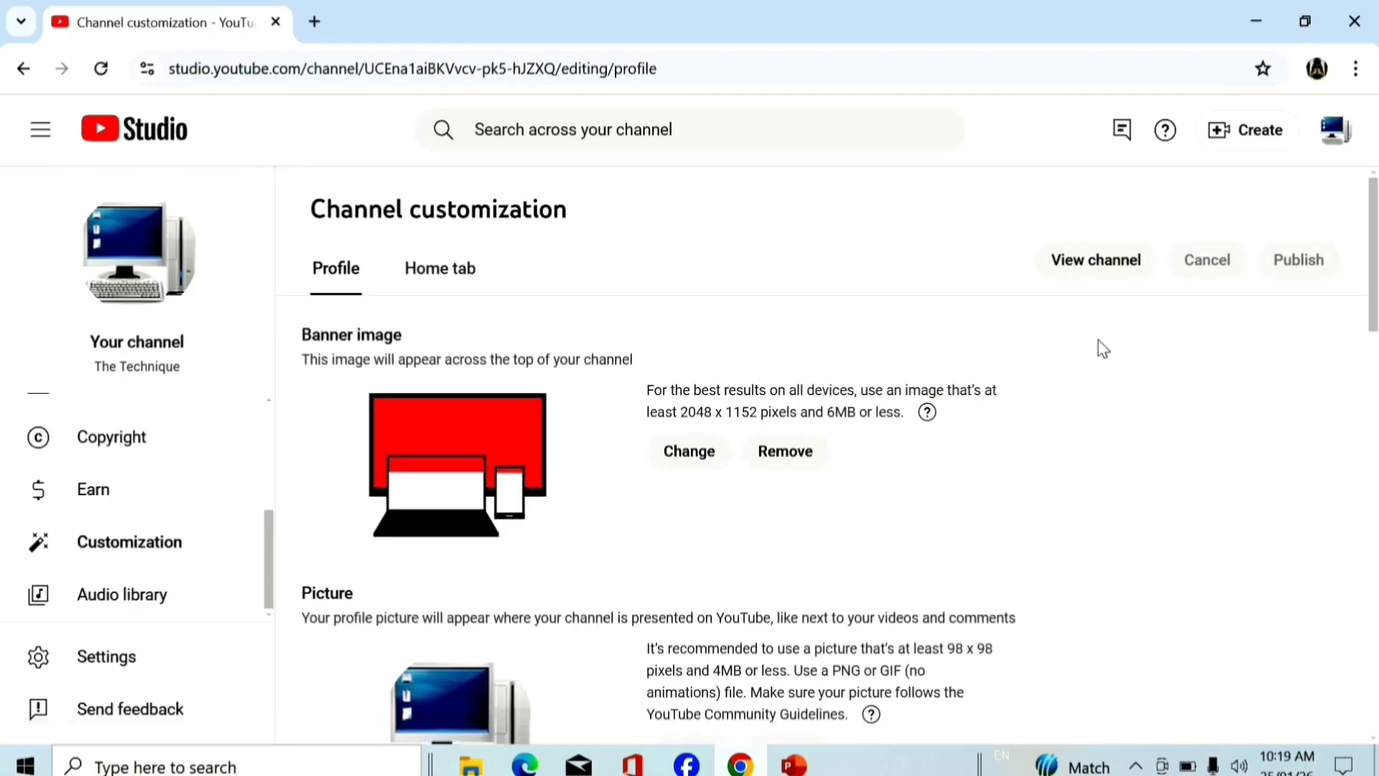
scroll(1104, 349, "down", 9)
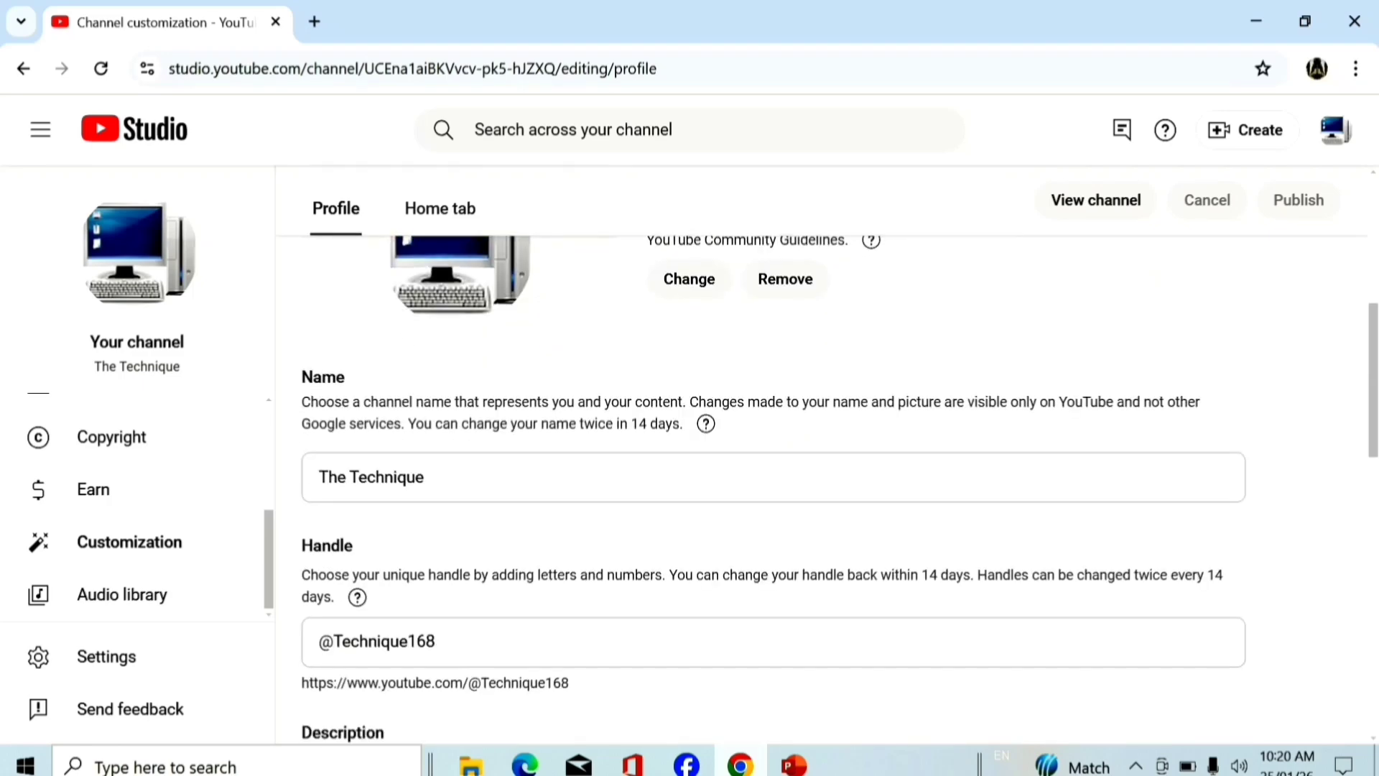
scroll(833, 455, "down", 10)
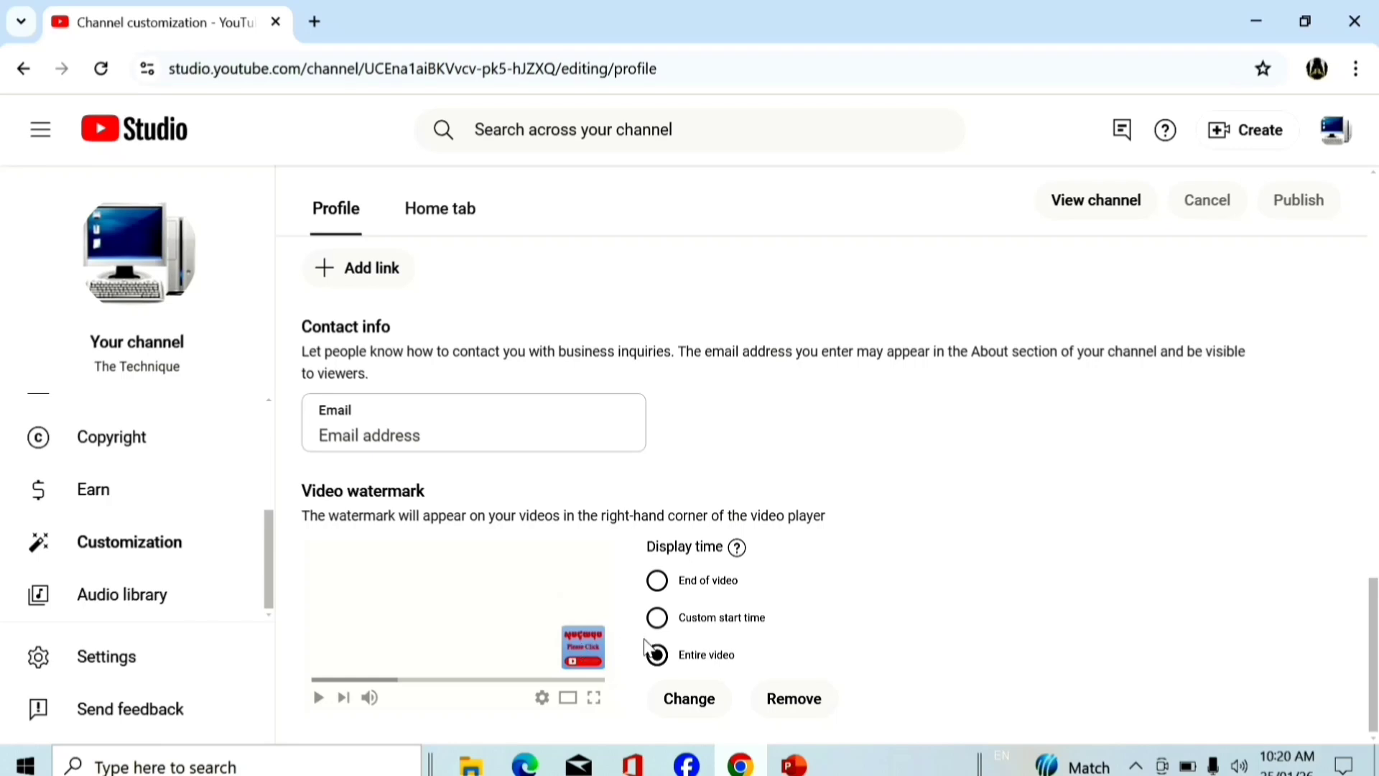
left_click(780, 700)
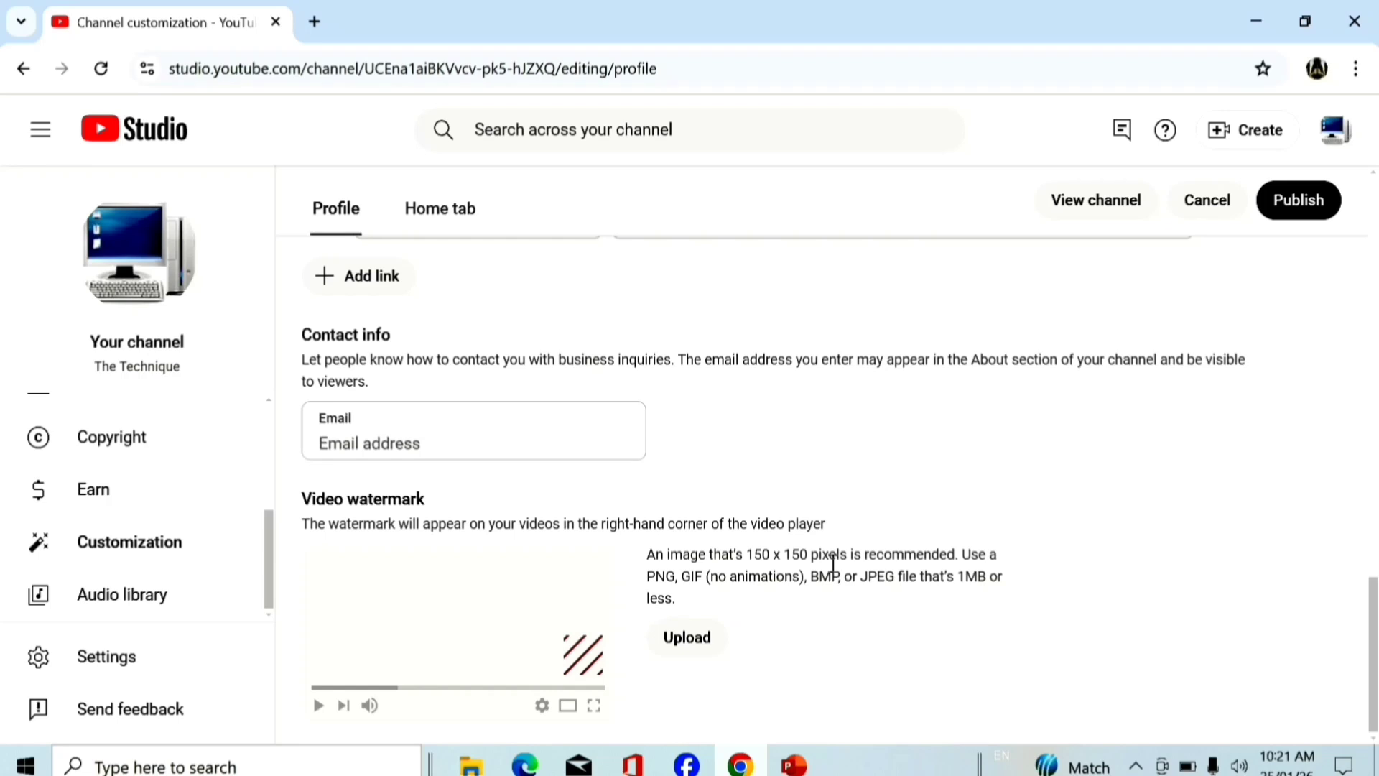
Upload Annotation 2025-01-24 203821.jpg from the Desktop as the new video watermark and accept its crop
left_click(681, 645)
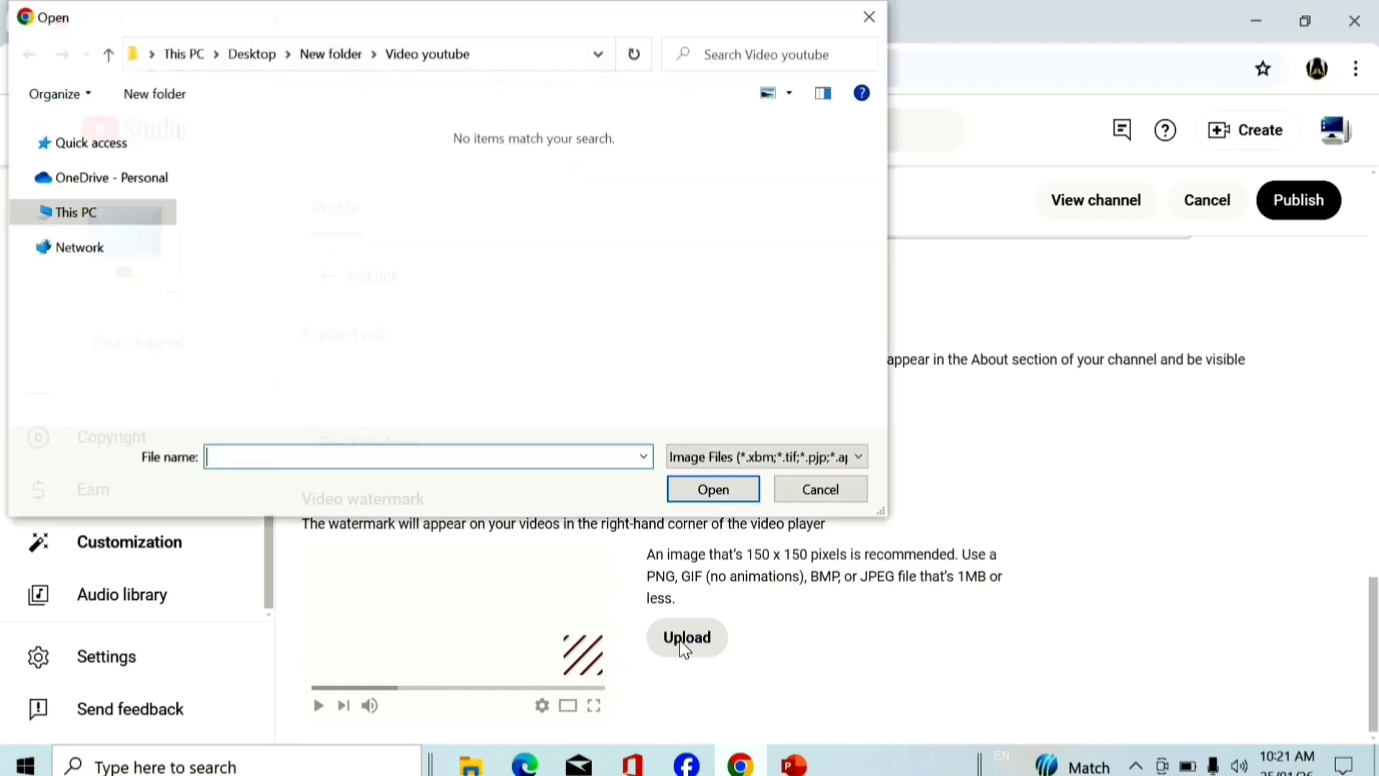
left_click(78, 215)
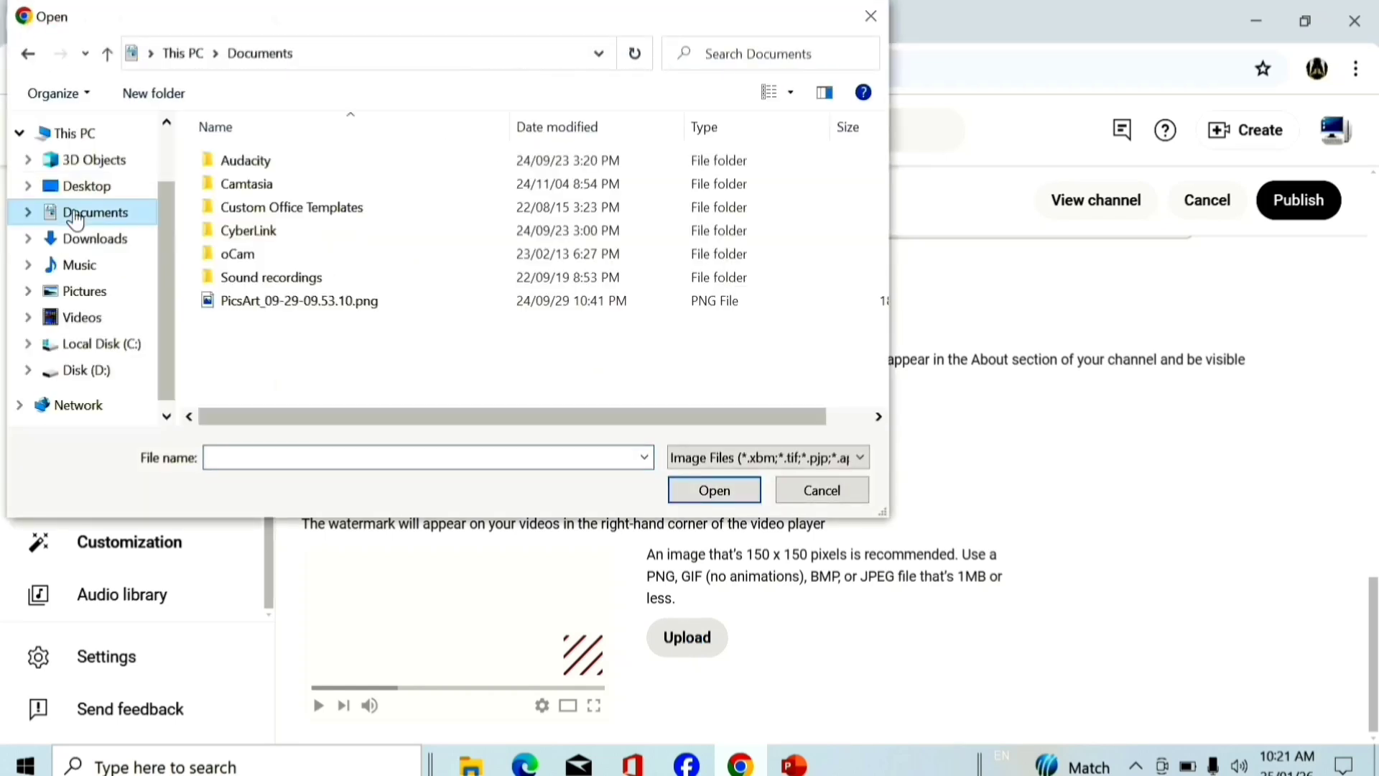
left_click(81, 191)
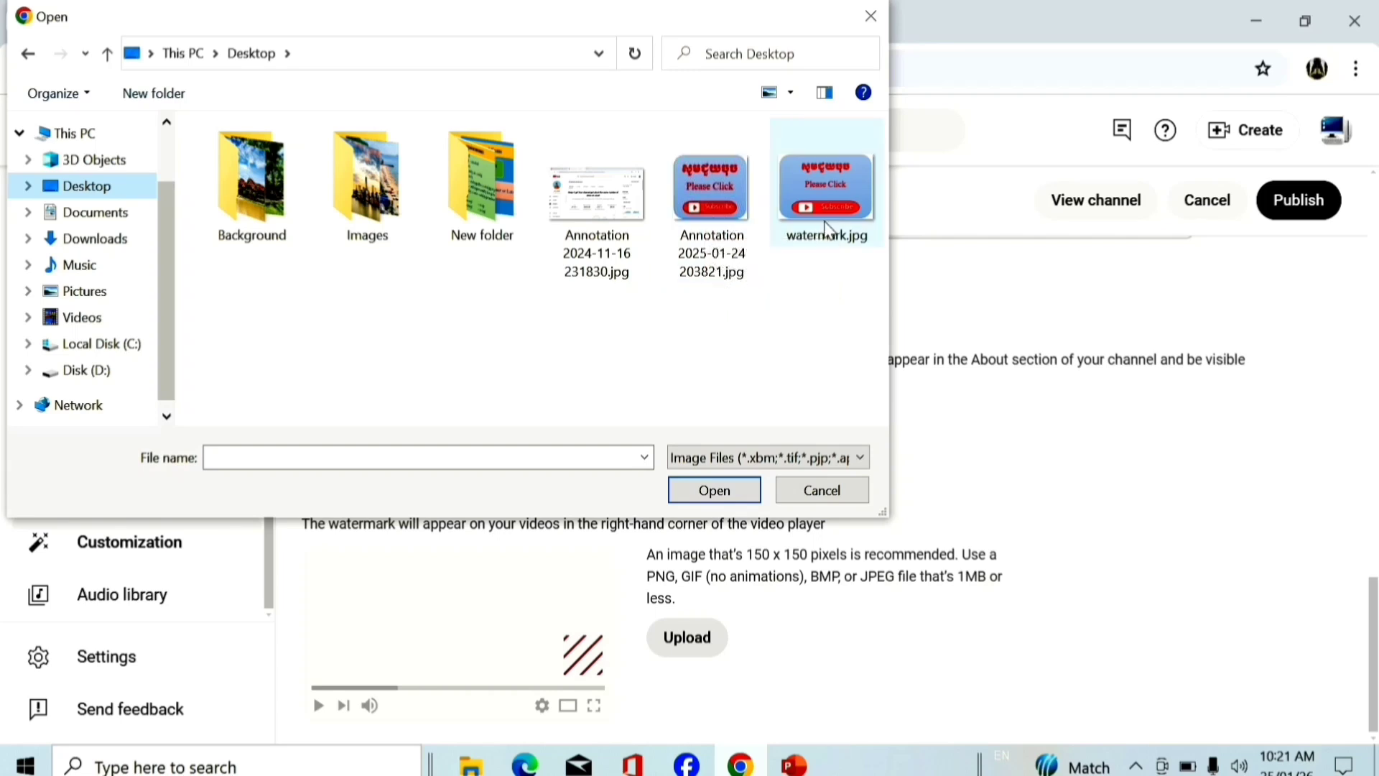
left_click(692, 200)
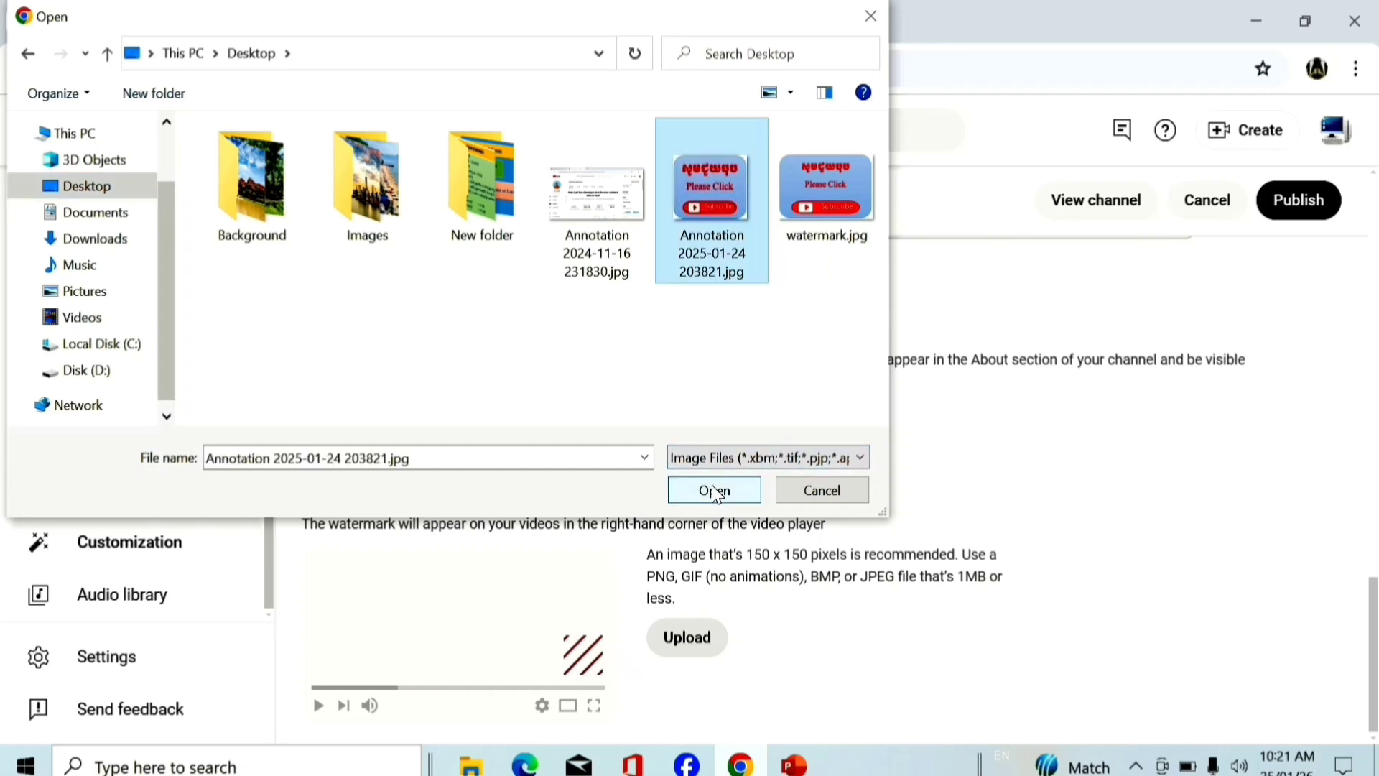
left_click(715, 492)
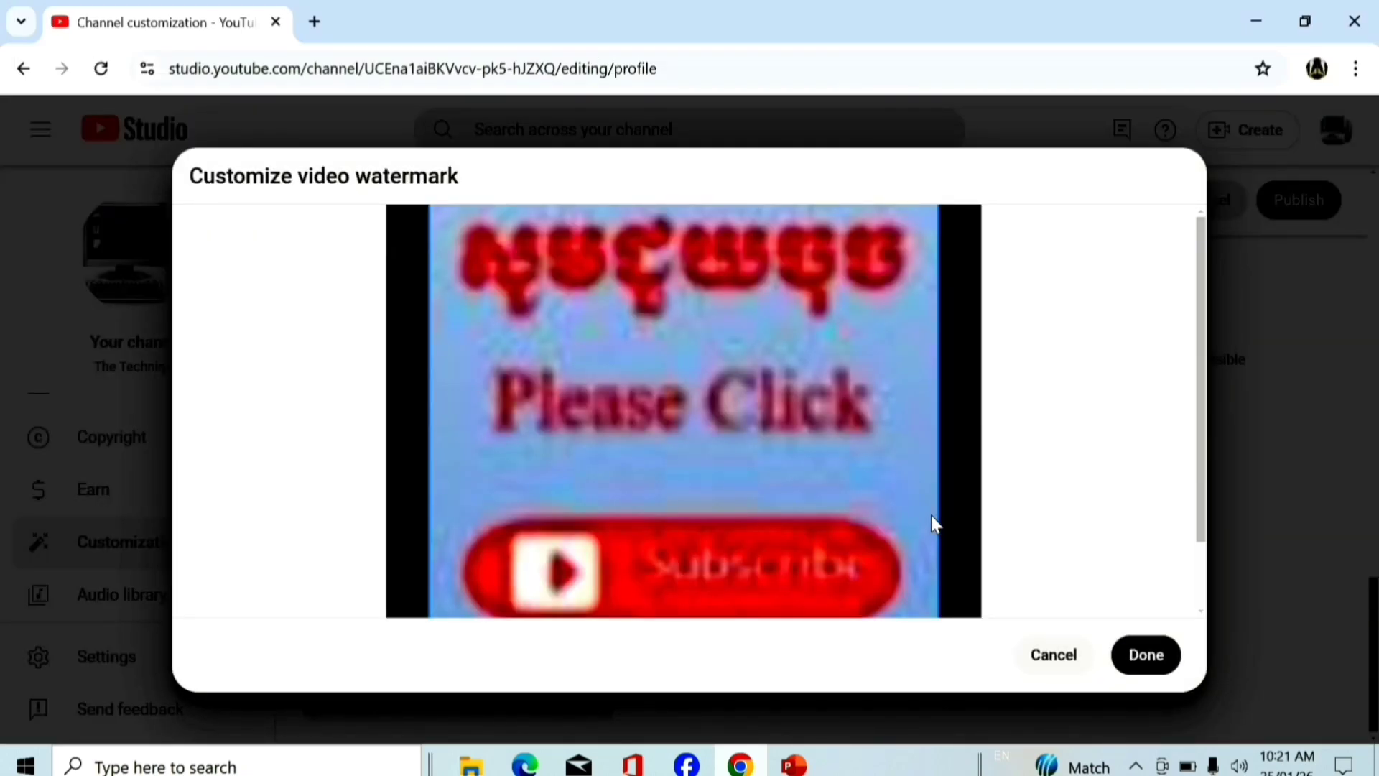
left_click(1145, 656)
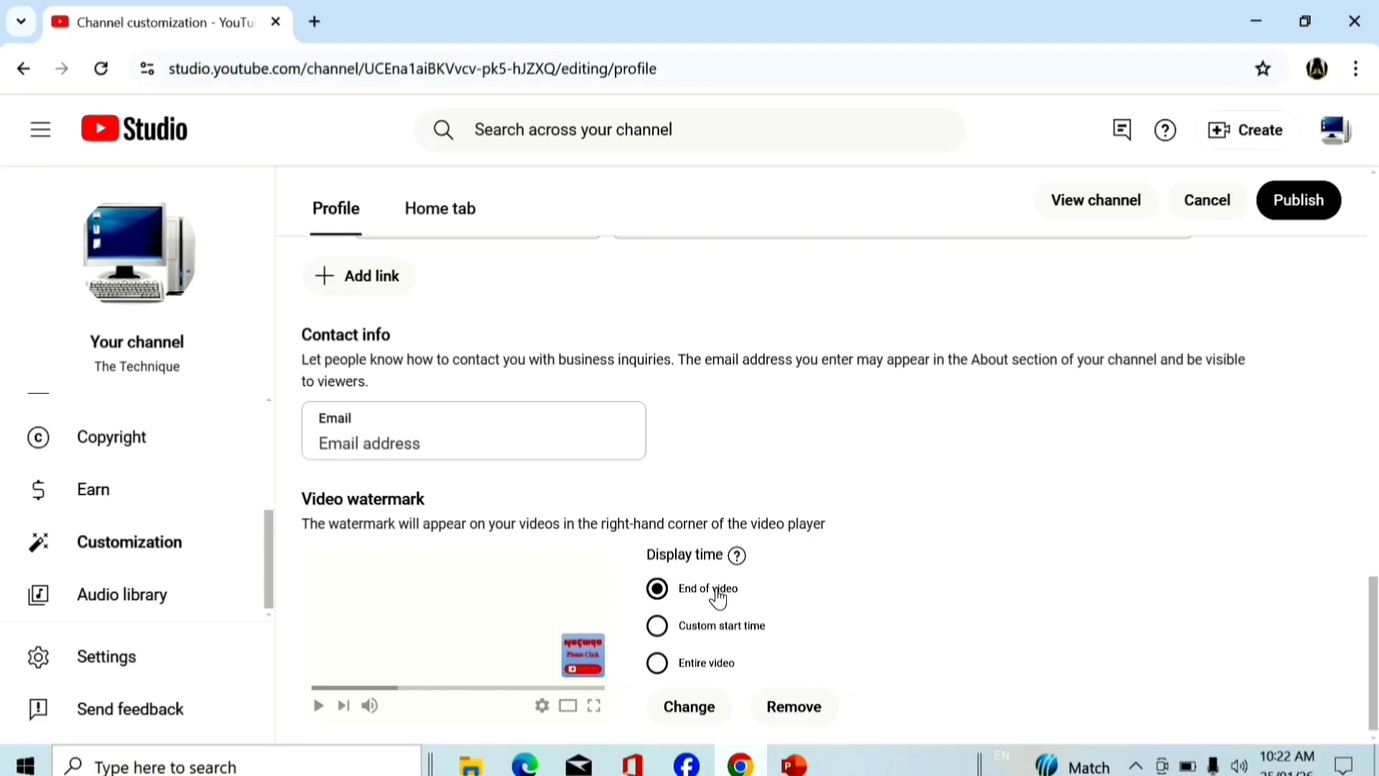
Set the video watermark's display time to Entire video, publish the channel changes, and close the browser window
left_click(657, 632)
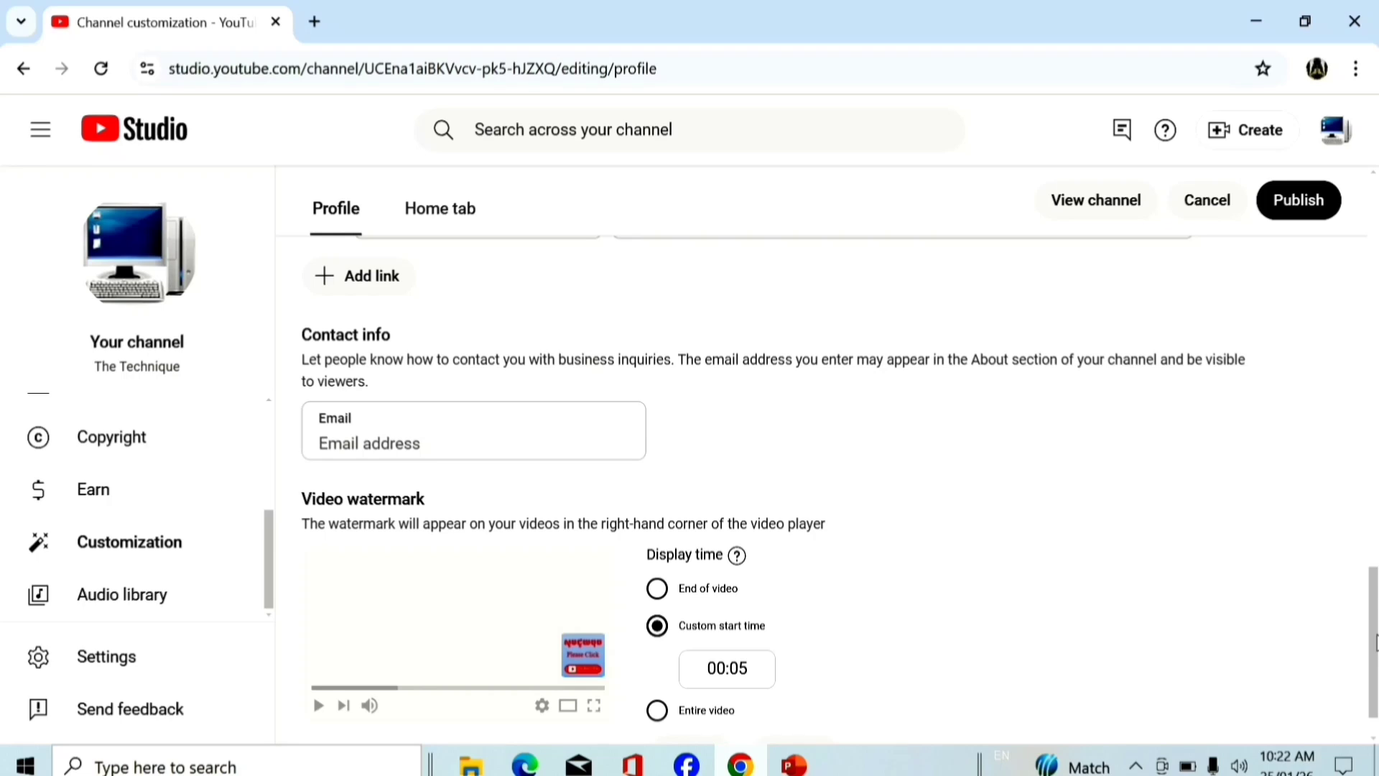
scroll(1374, 641, "down", 1)
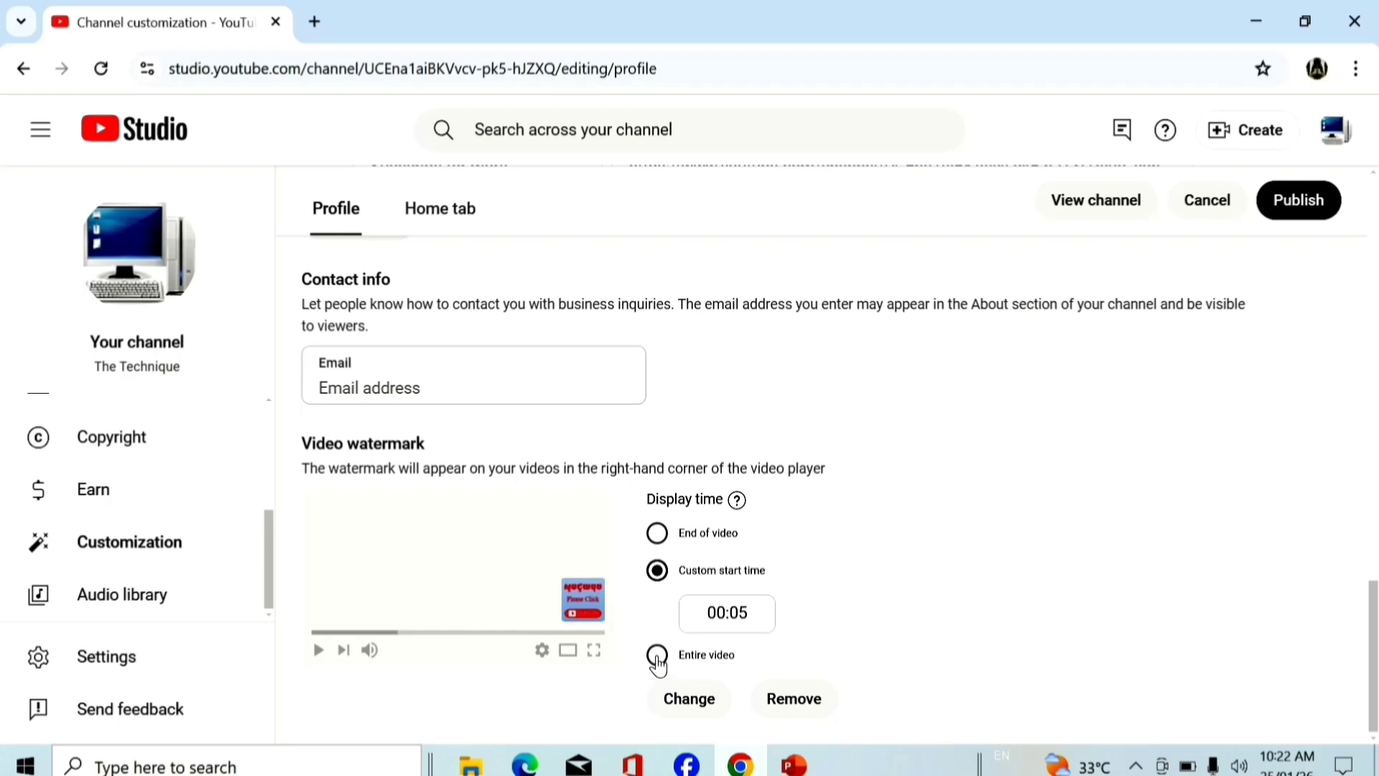
left_click(657, 655)
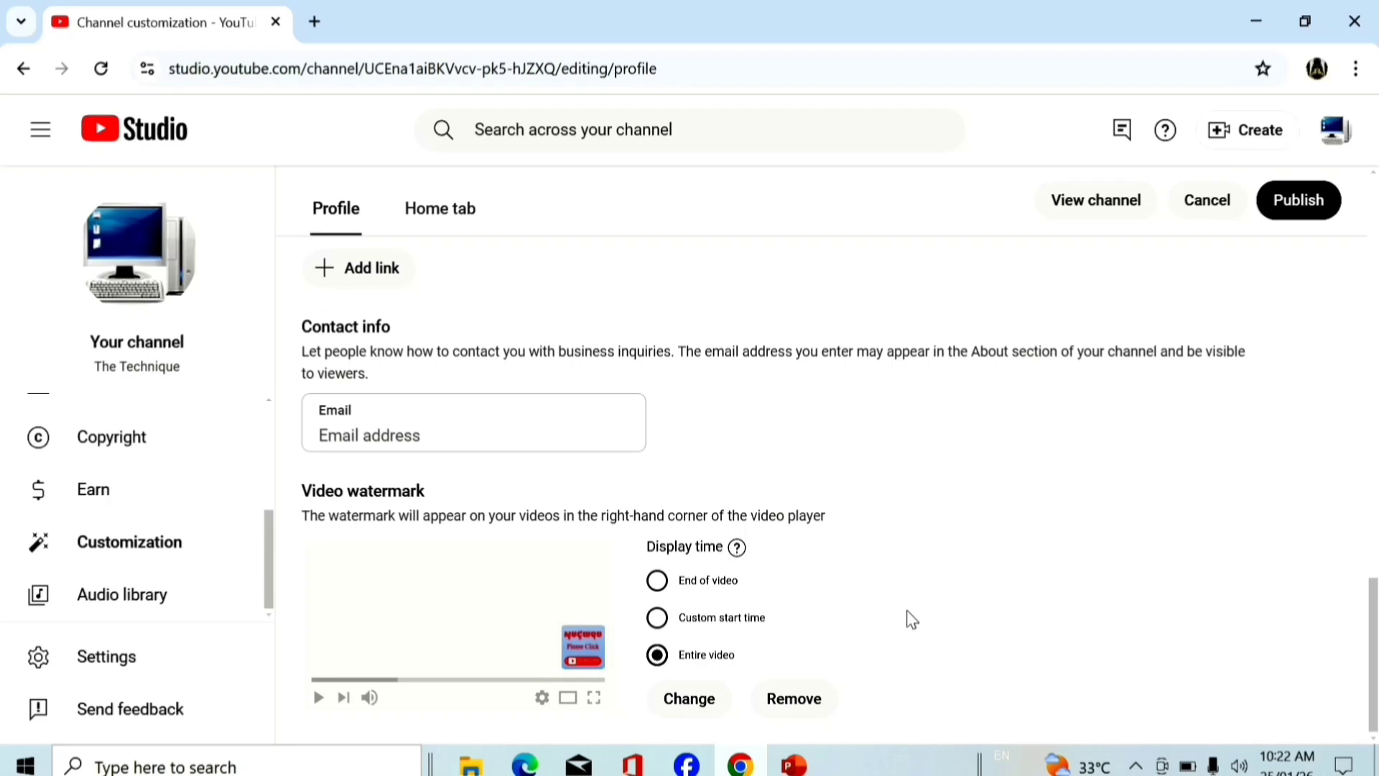
left_click(1293, 202)
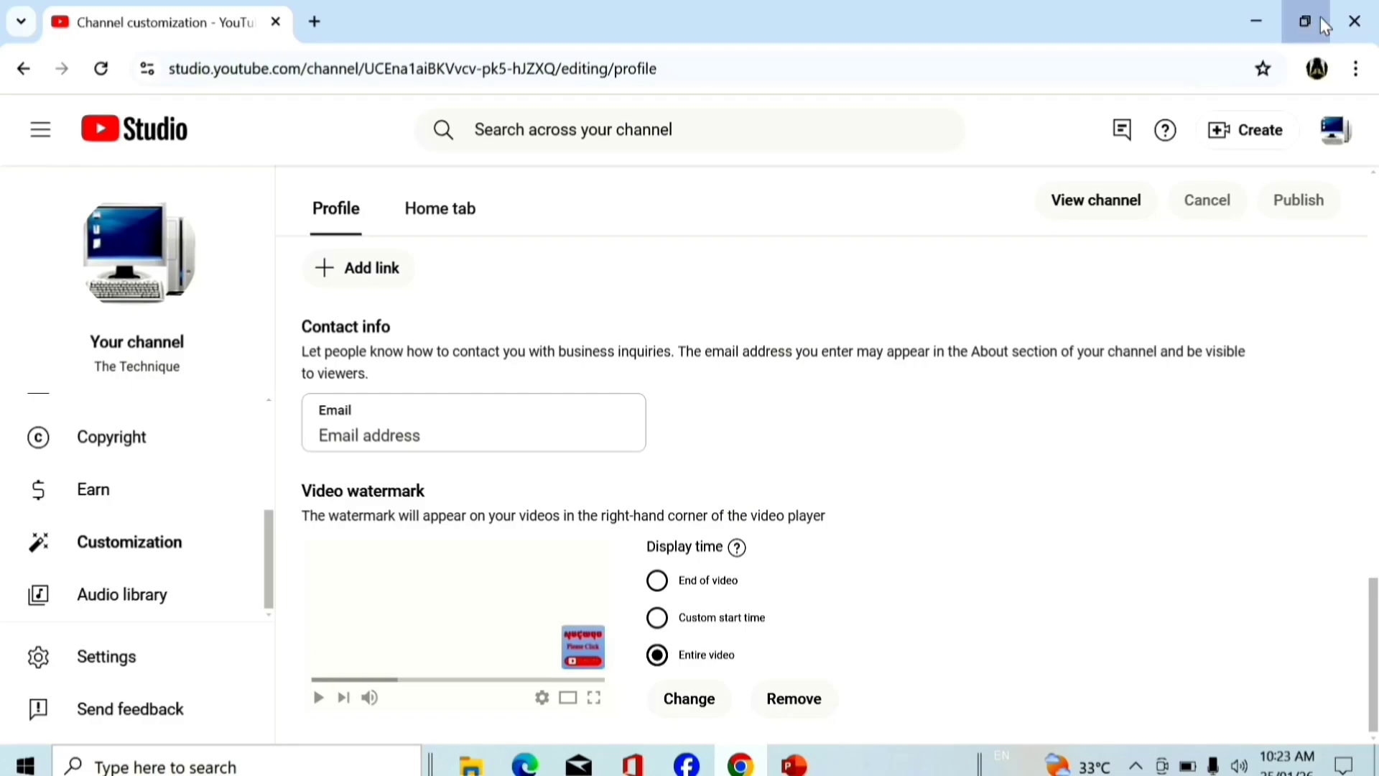
left_click(1355, 24)
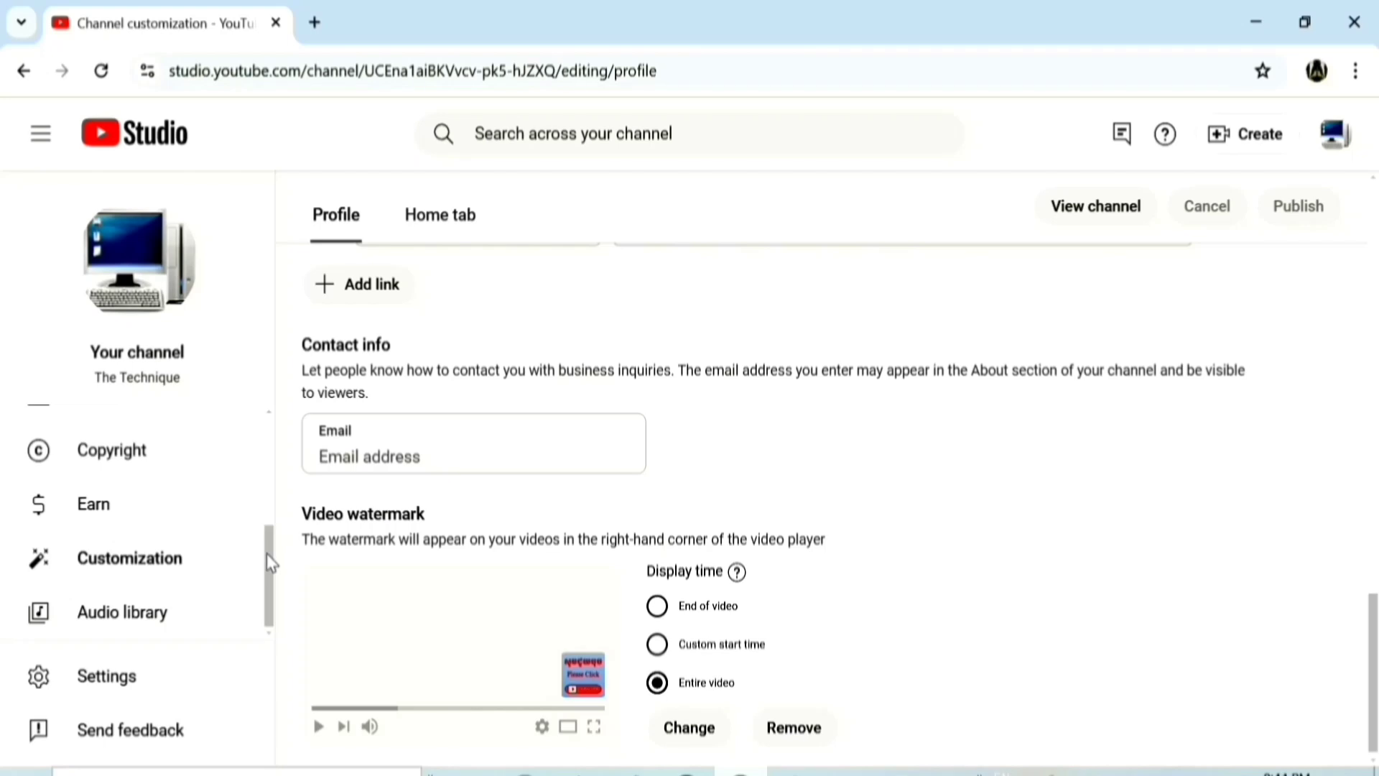
Play the "how to create a portrait video" upload on YouTube from the channel content and check its watermark's Subscribe prompt
left_click_drag(269, 563, 272, 424)
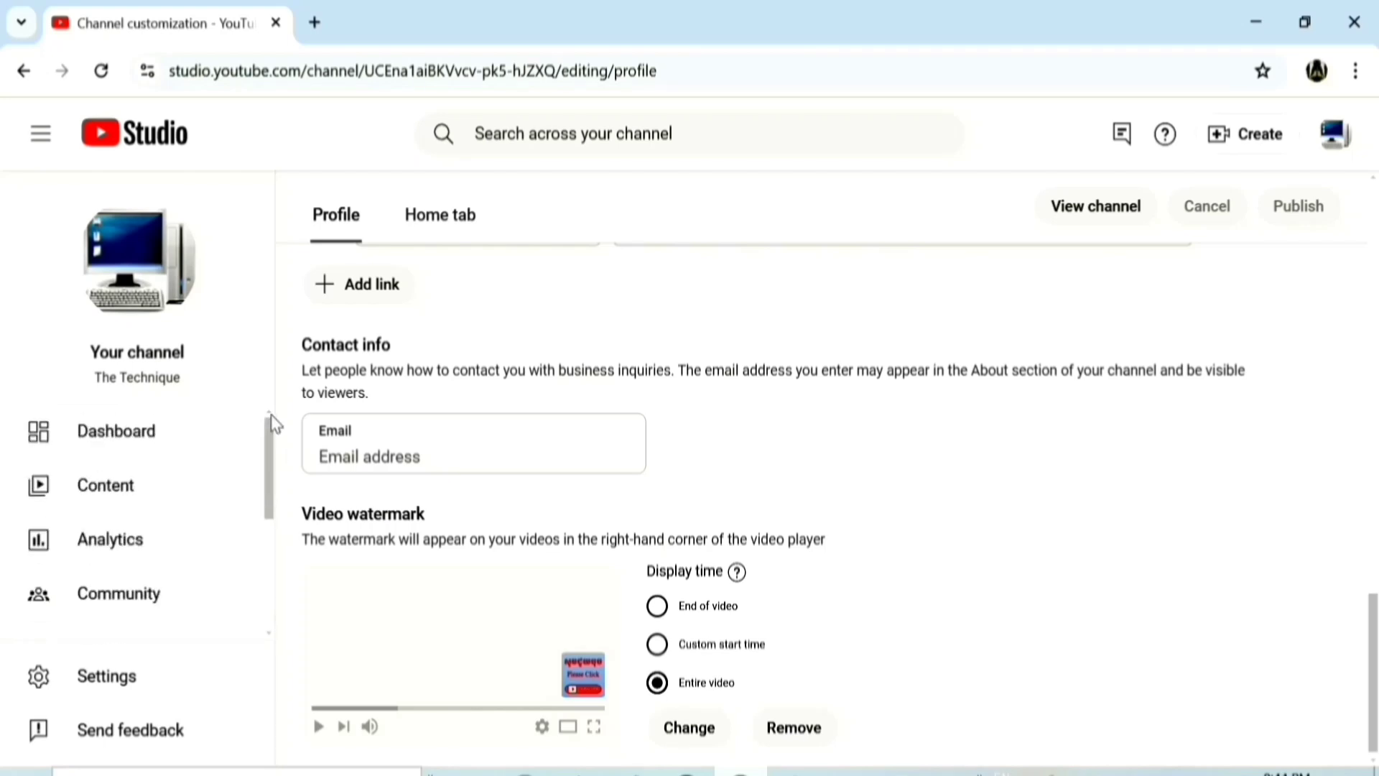
left_click(124, 491)
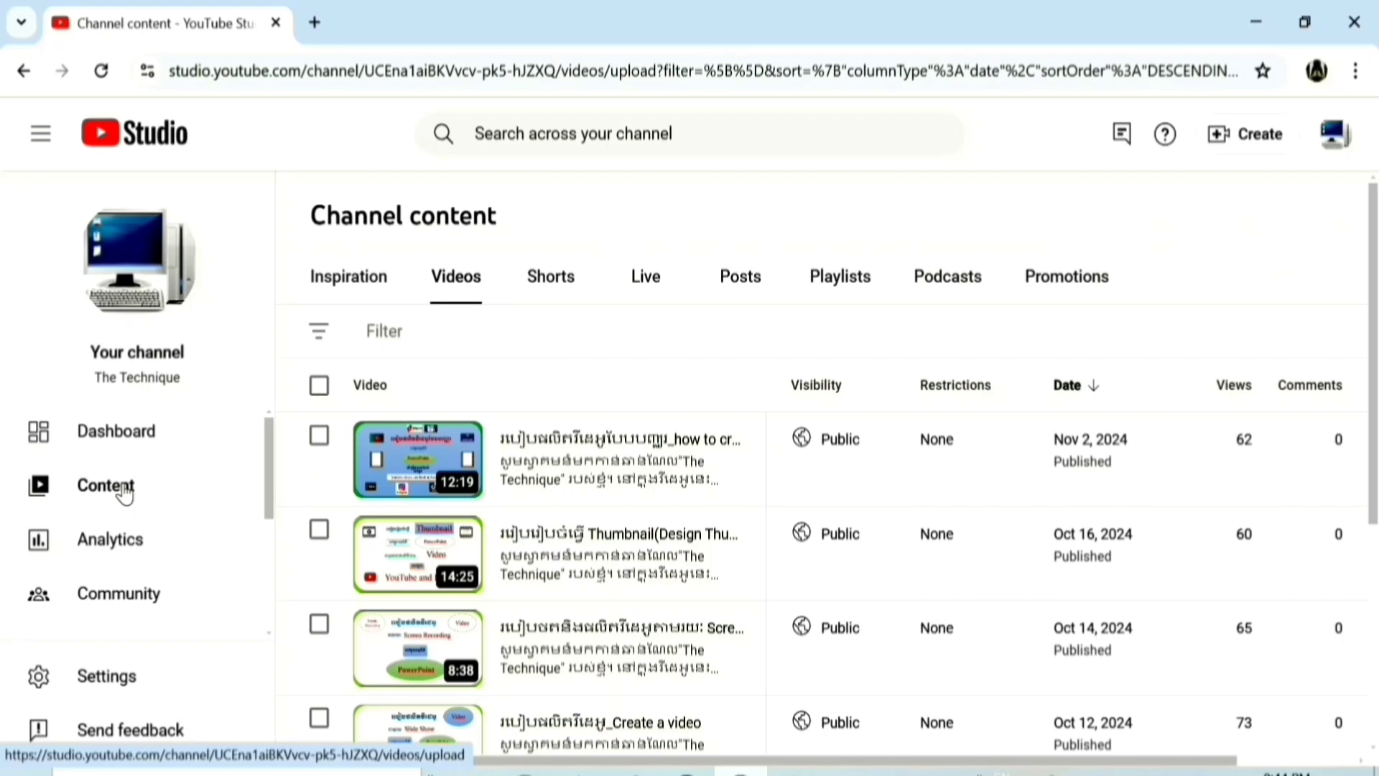
left_click(426, 457)
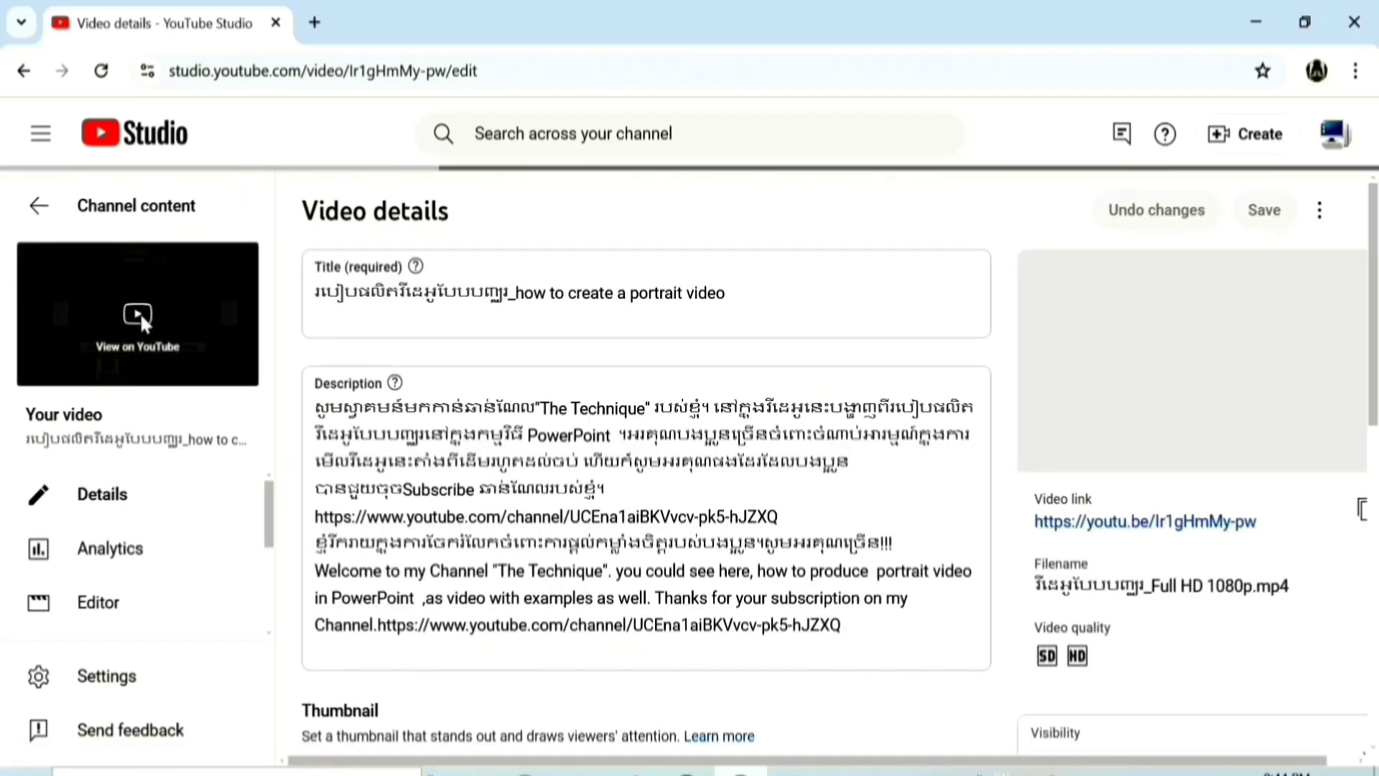
double_click(138, 316)
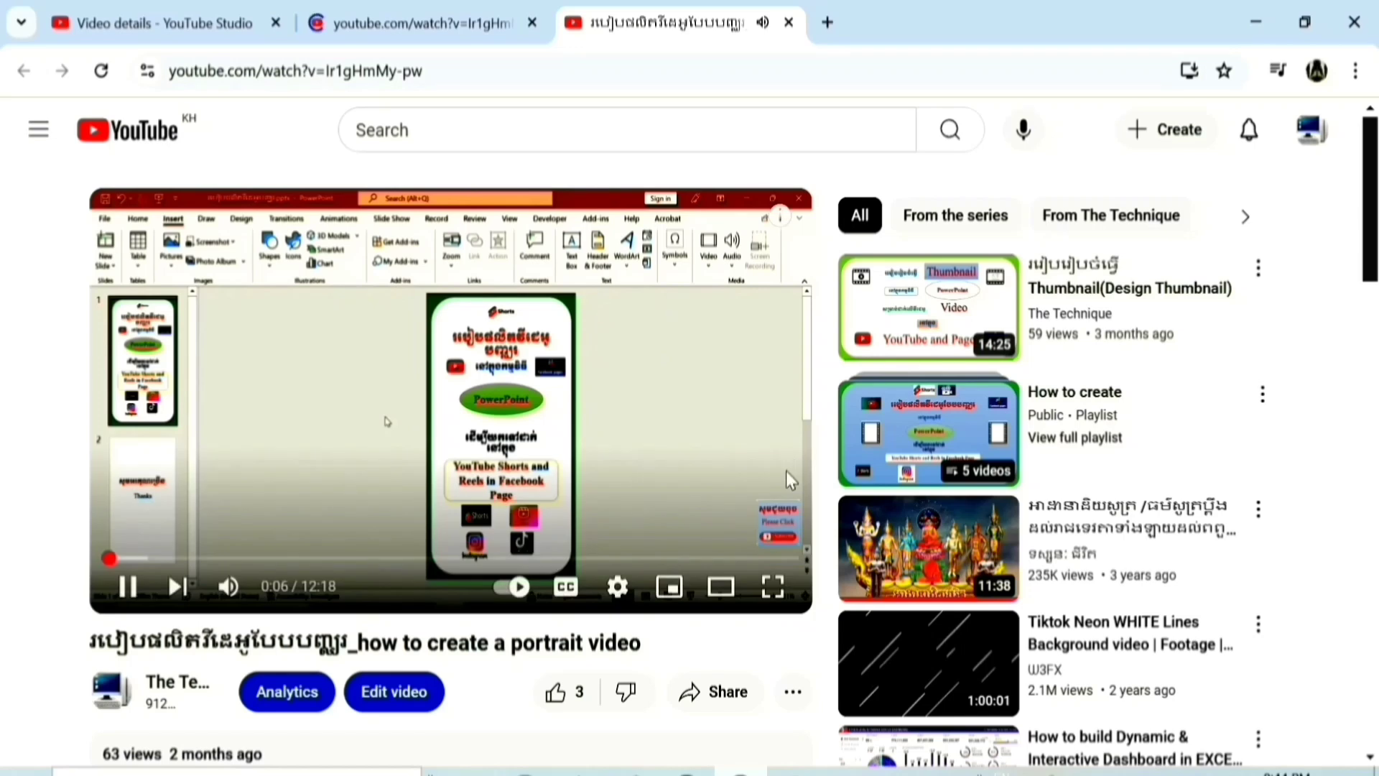
mouse_move(785, 537)
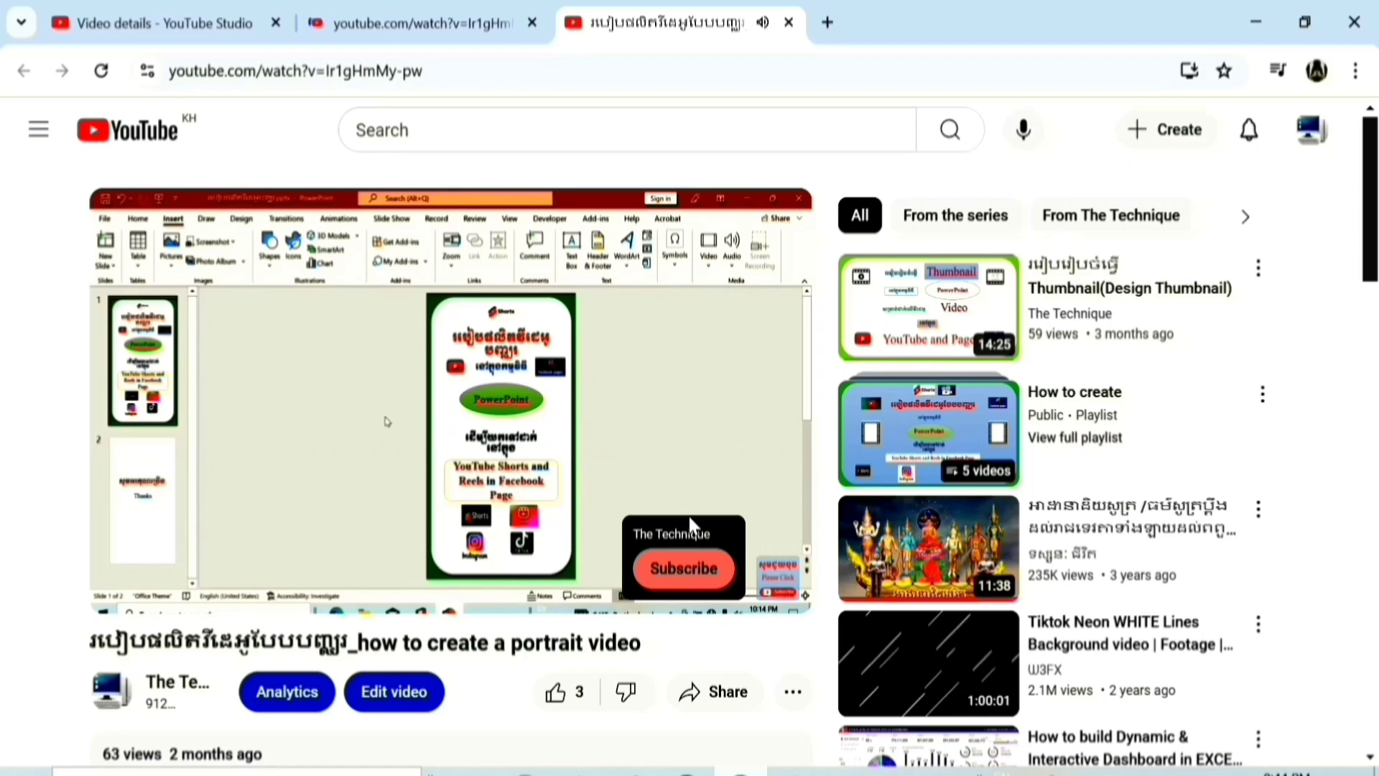
Close both YouTube playback tabs and return from the video details to the channel content list
left_click(789, 24)
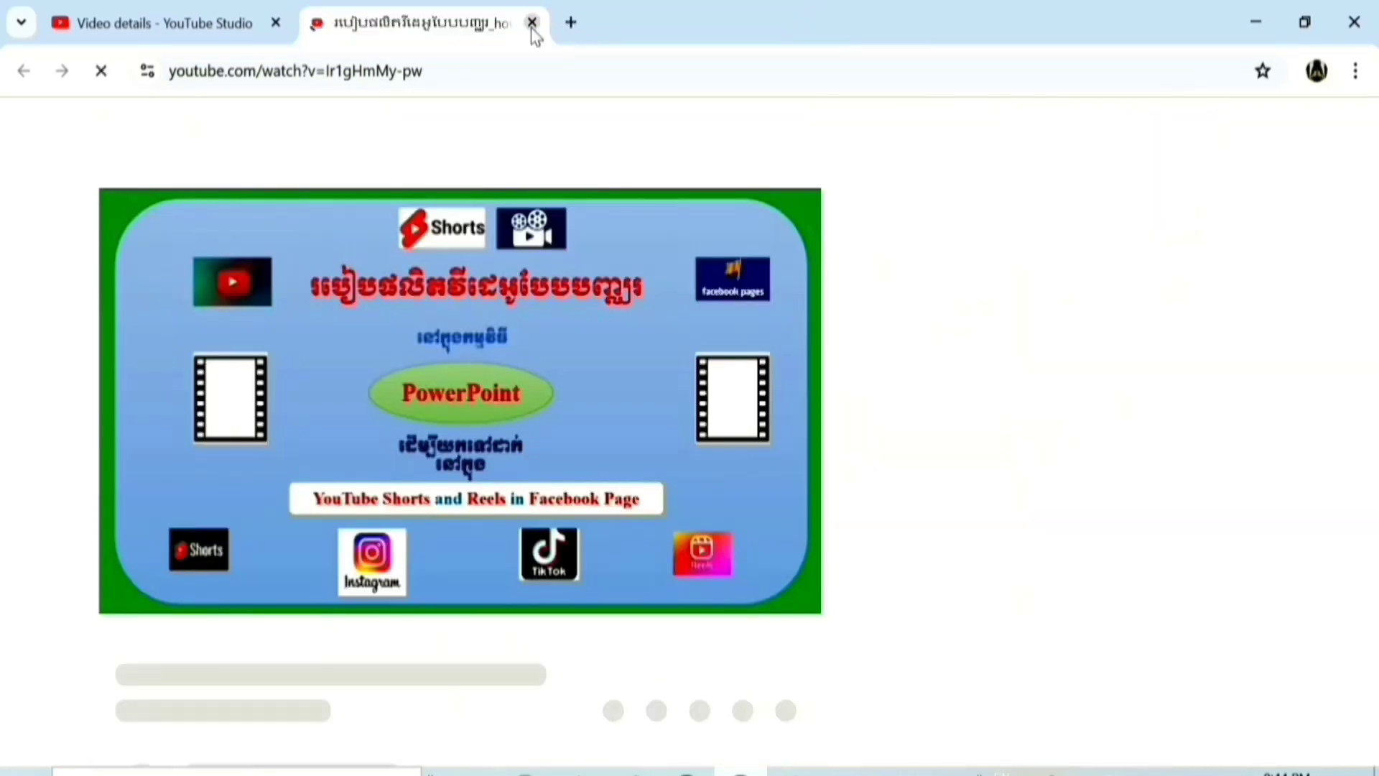
left_click(532, 28)
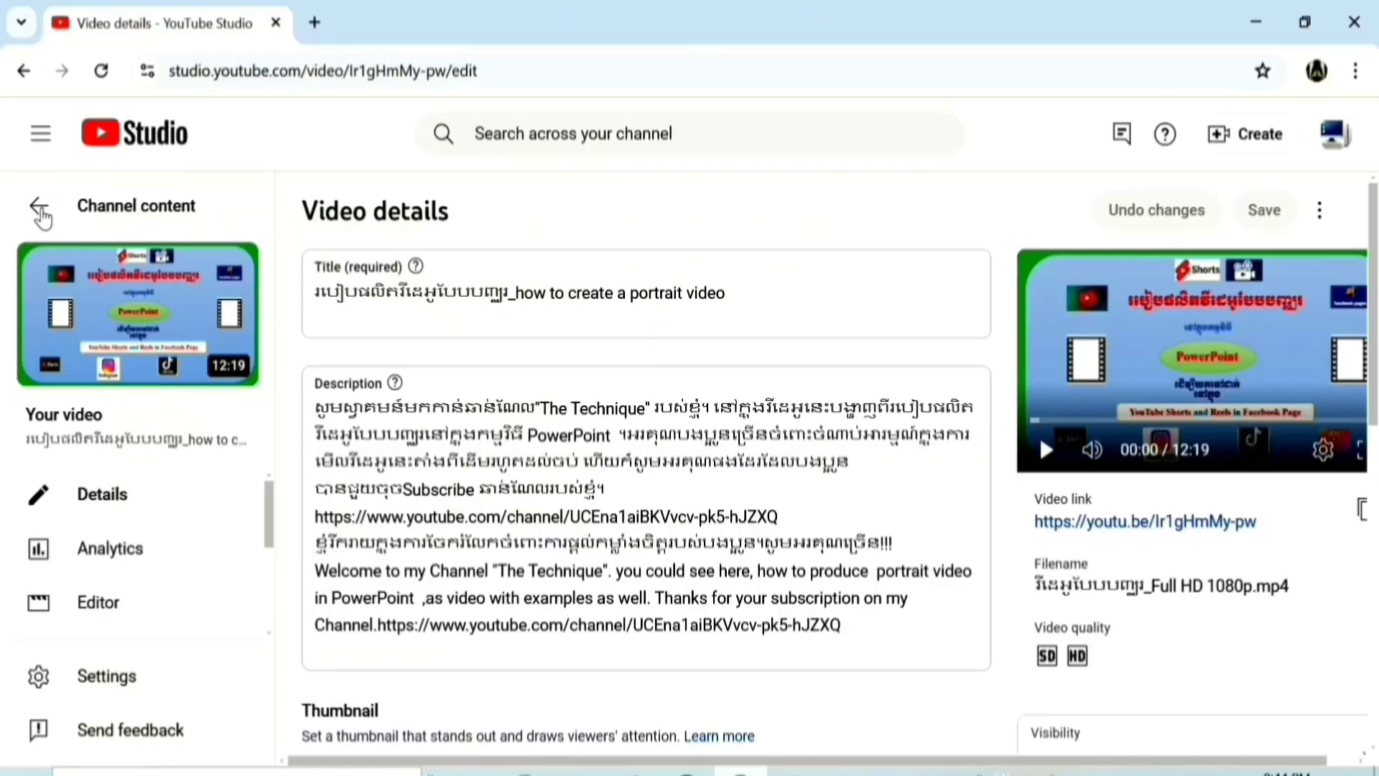
left_click(39, 208)
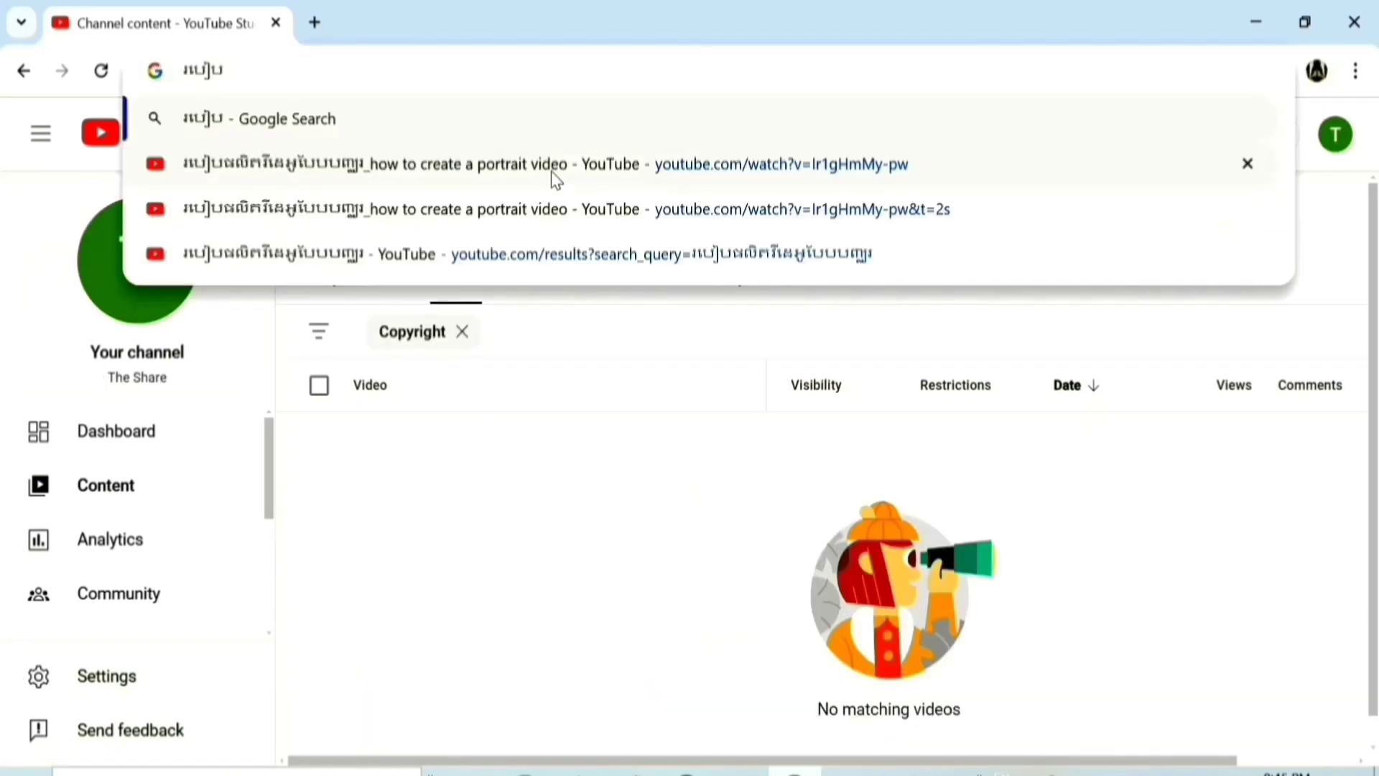
Open the "how to create a portrait video" YouTube page, play the video, and check the watermark's Subscribe prompt
left_click(459, 167)
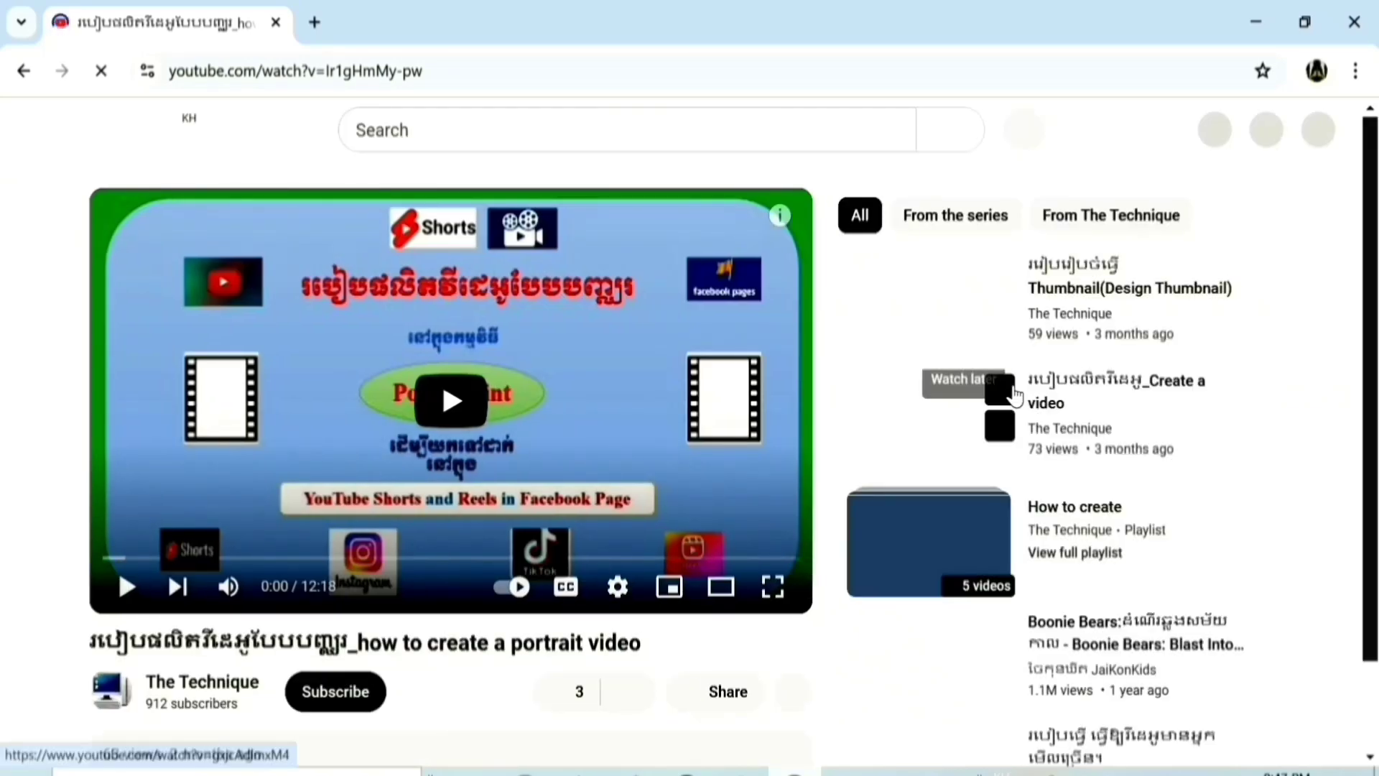
left_click(454, 406)
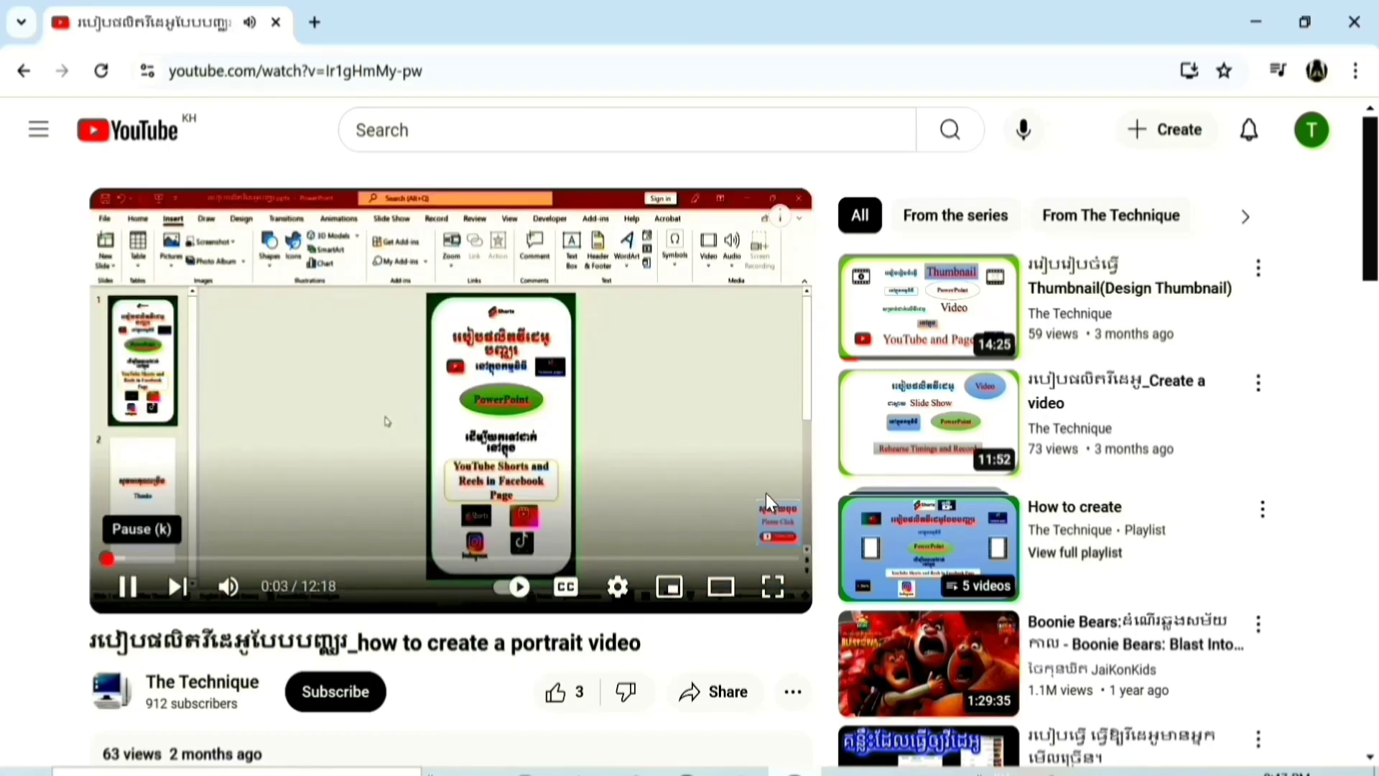
mouse_move(785, 538)
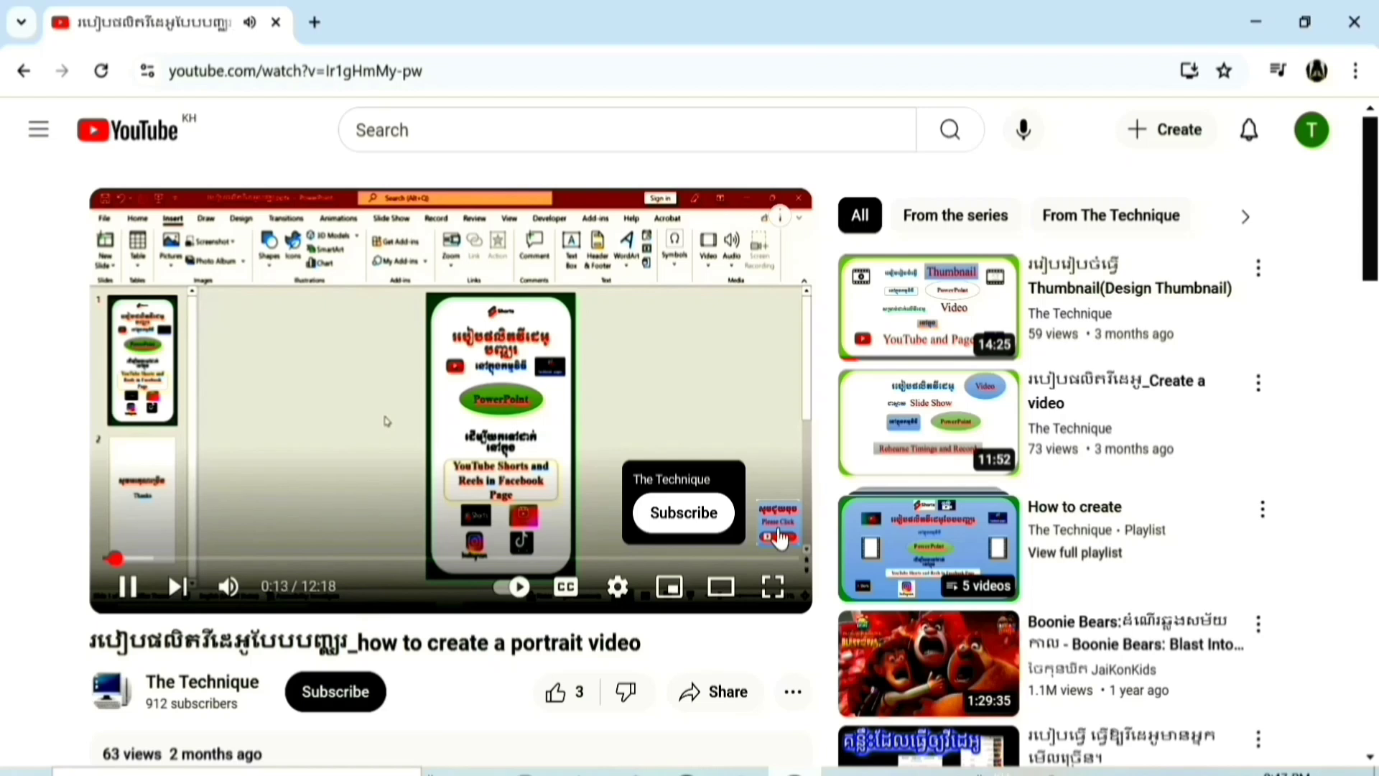
Subscribe to The Technique through the video watermark's prompt, and unsubscribe from the channel again
left_click(684, 513)
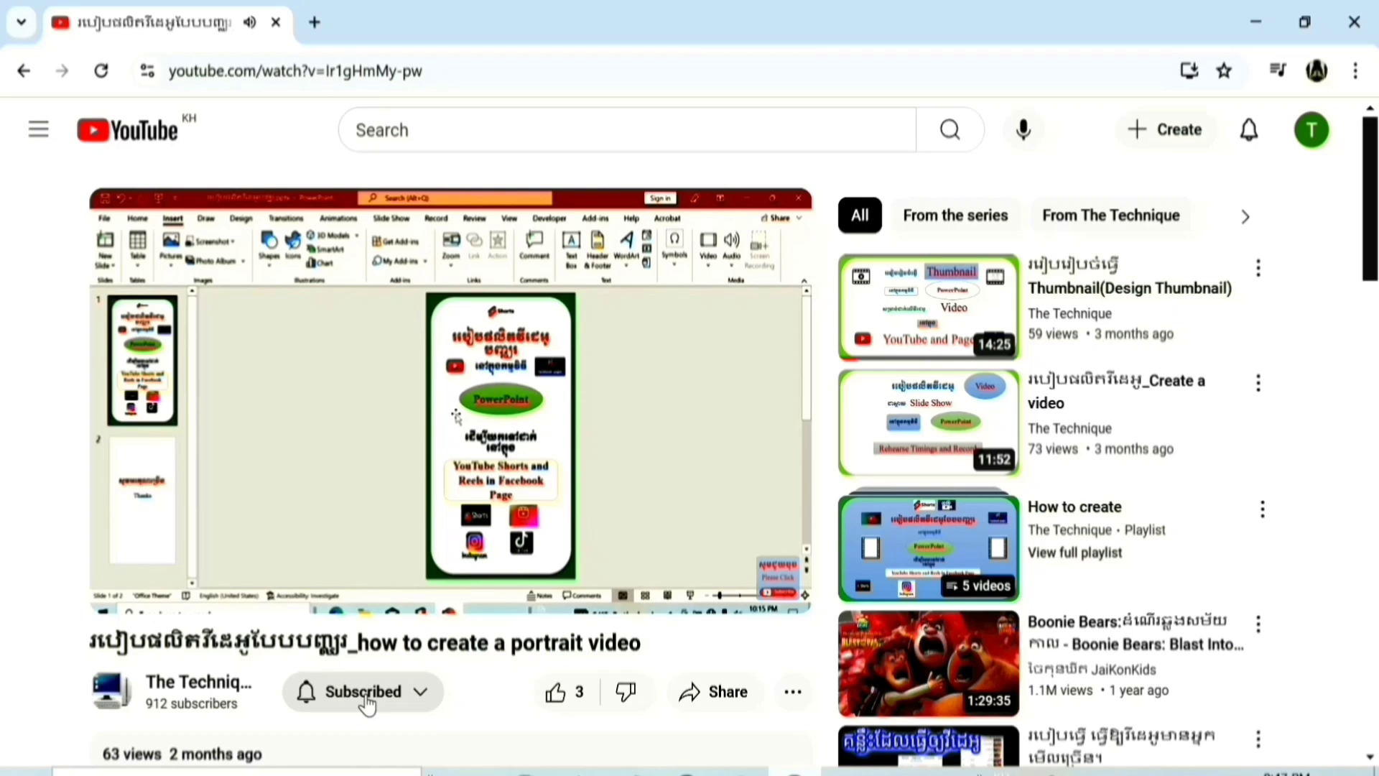
left_click(366, 695)
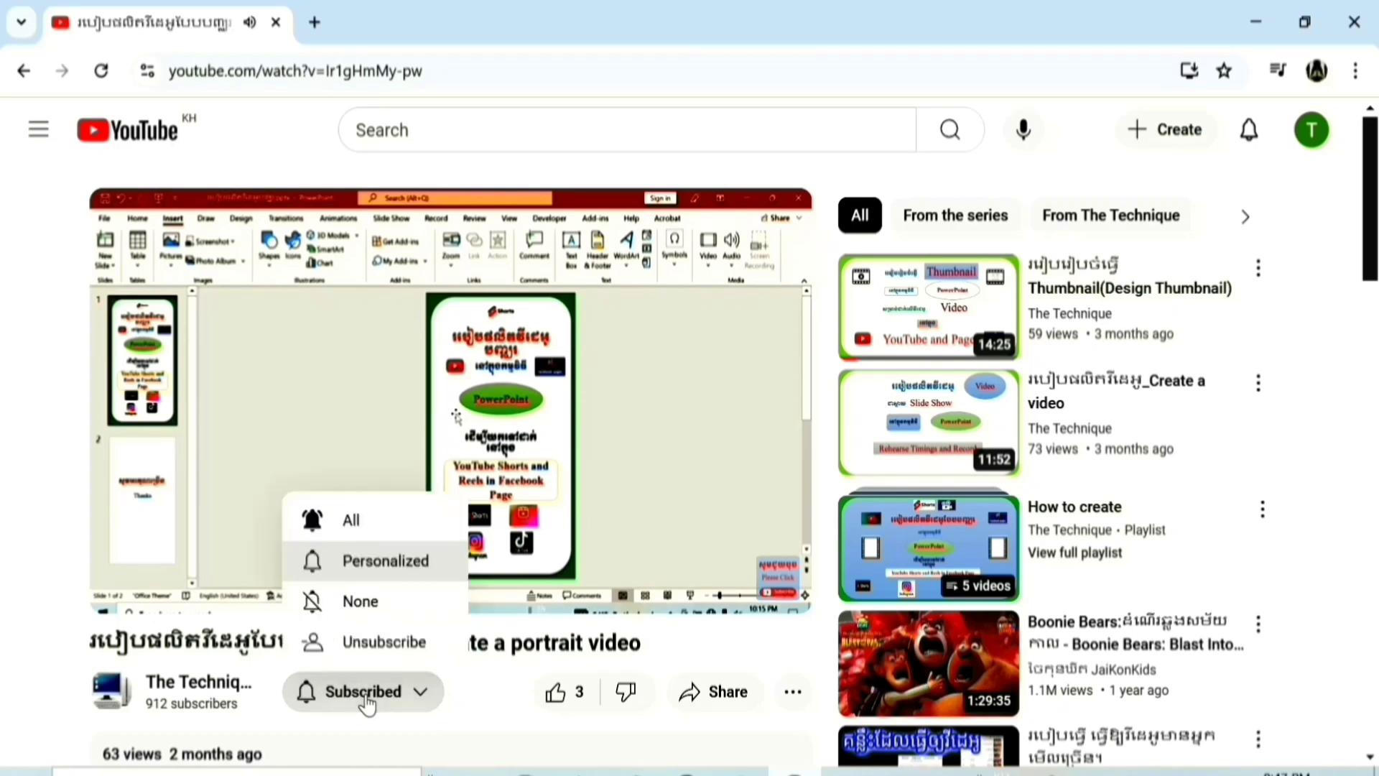
left_click(388, 648)
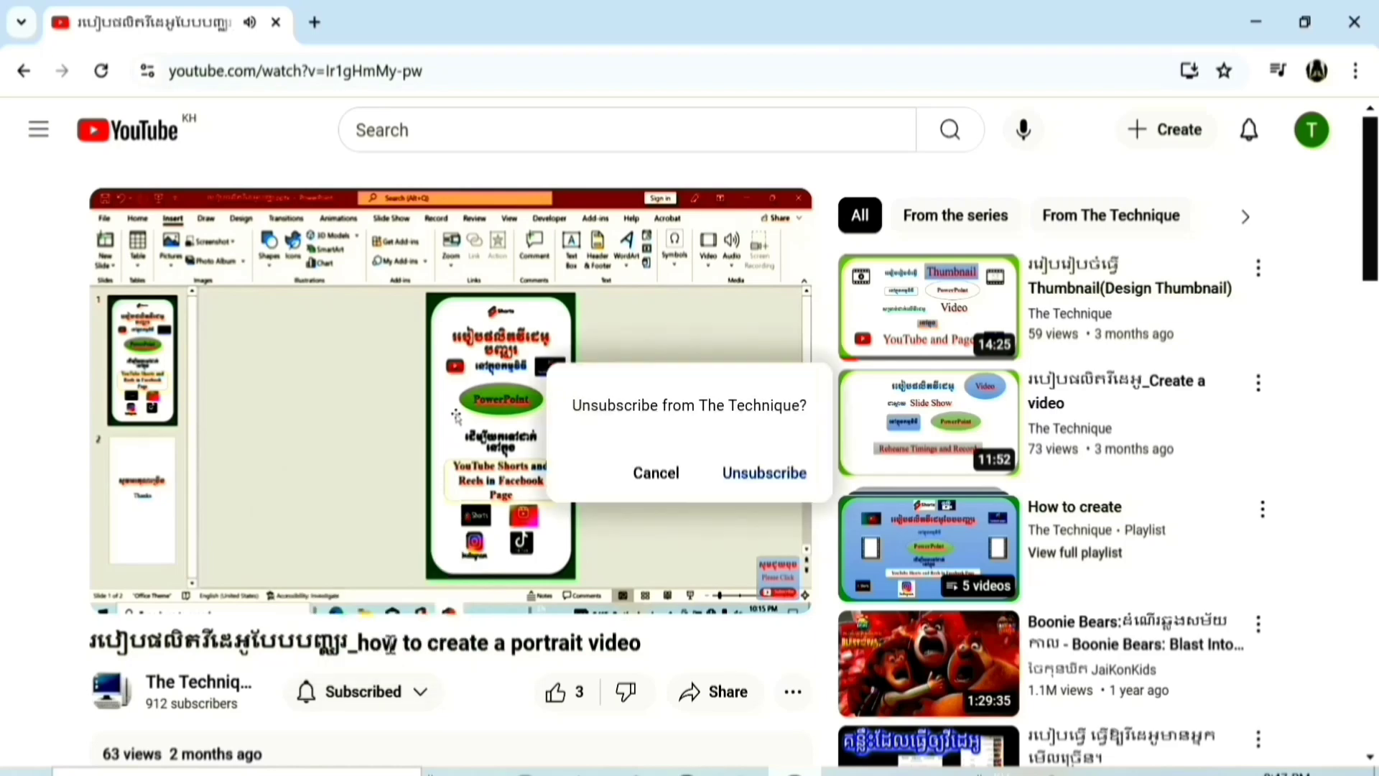
left_click(747, 477)
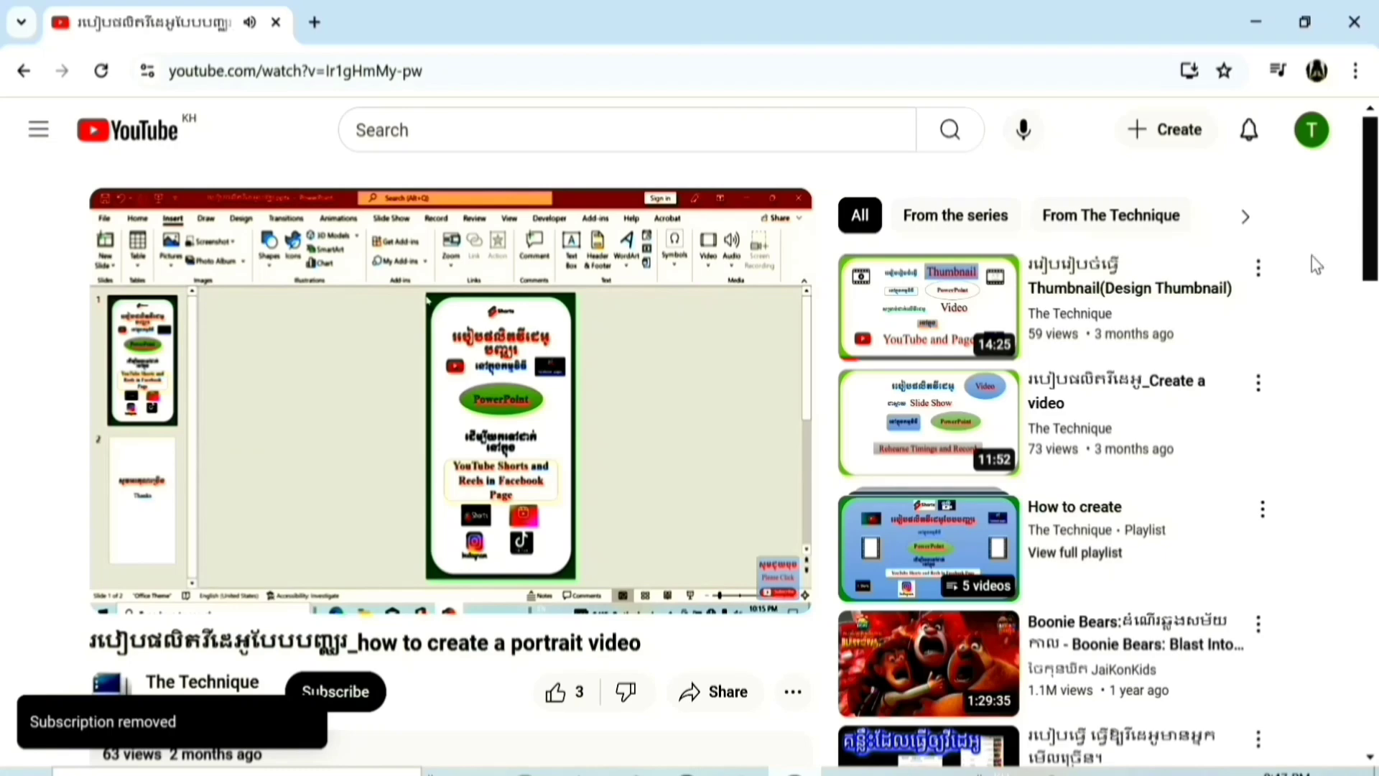
Look over the video's watch page and close the browser window
scroll(1313, 253, "down", 5)
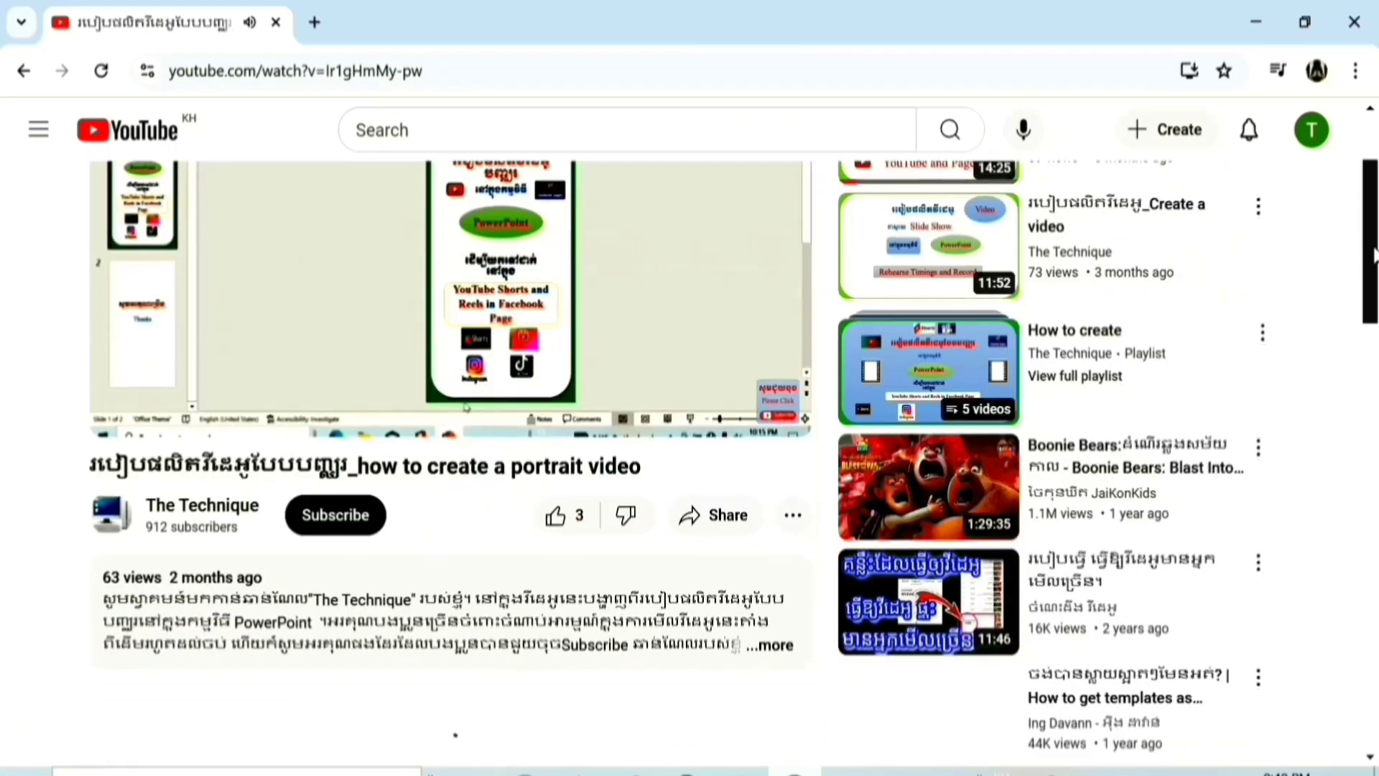
scroll(1370, 231, "up", 5)
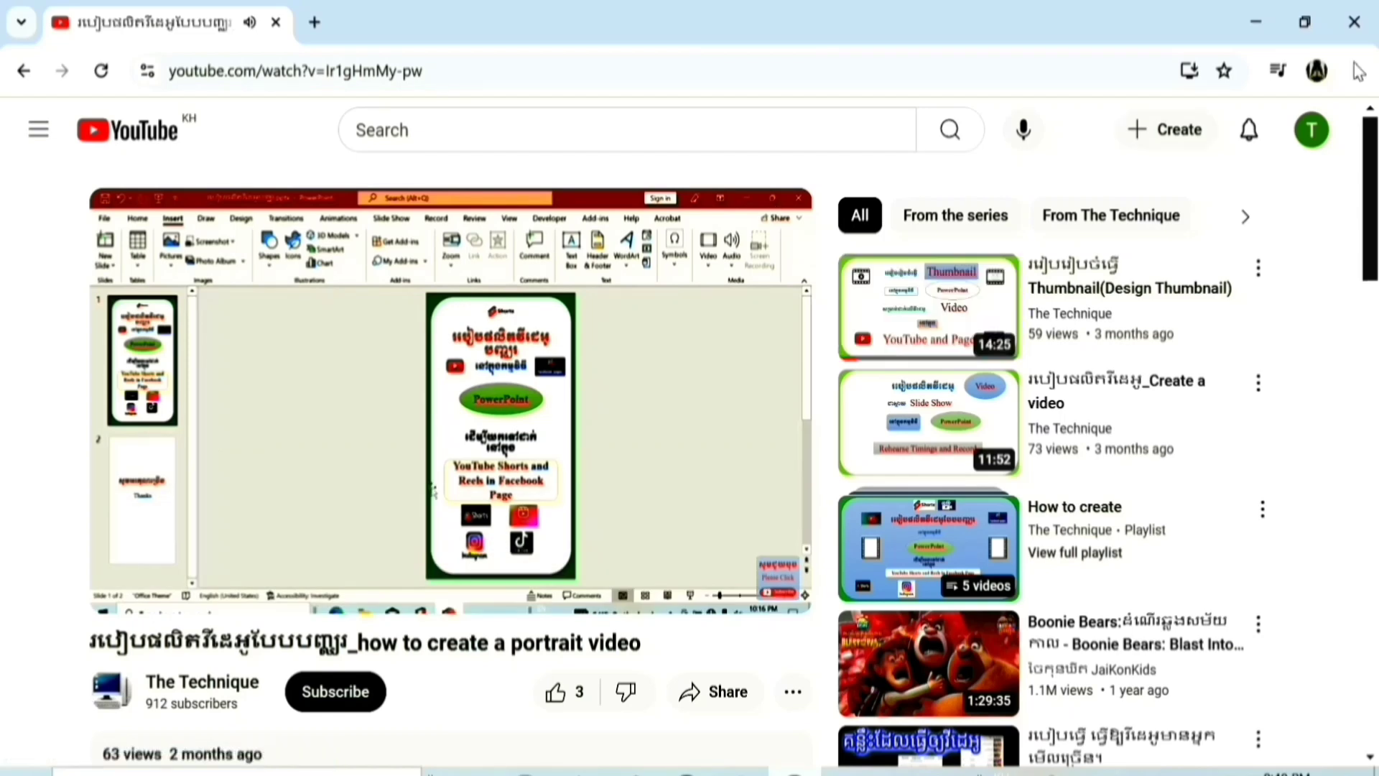
left_click(1354, 26)
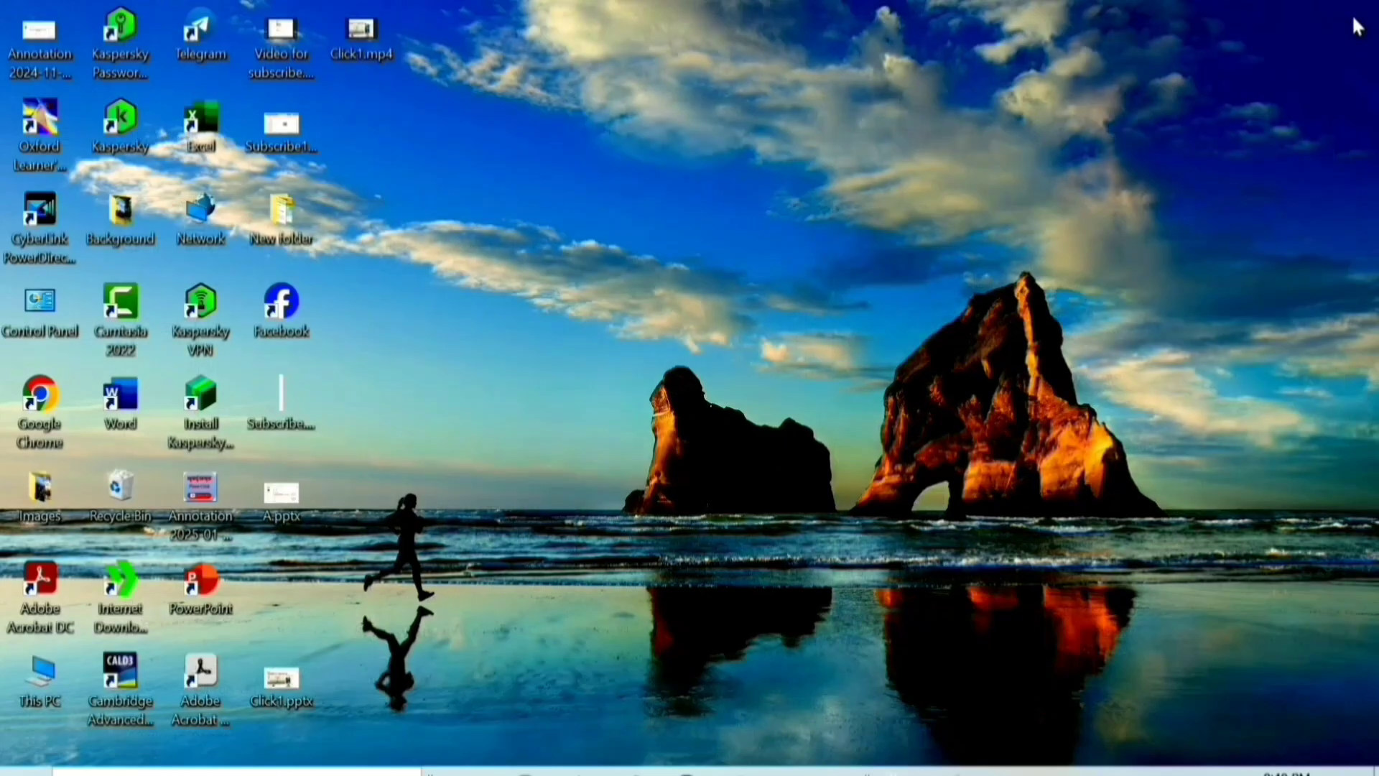